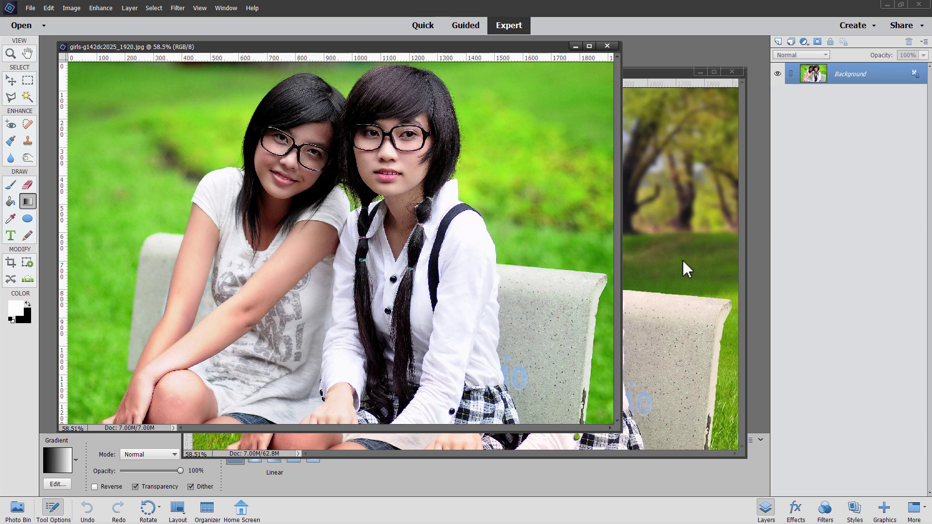
- Bring the 'change background to sunset.psd' composite window to the front and reposition it
left_click(635, 76)
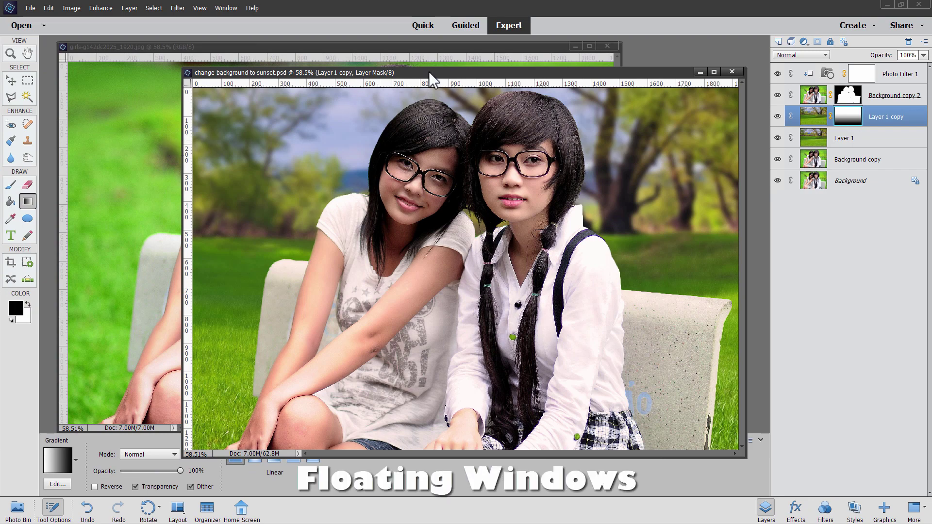
left_click_drag(429, 71, 435, 96)
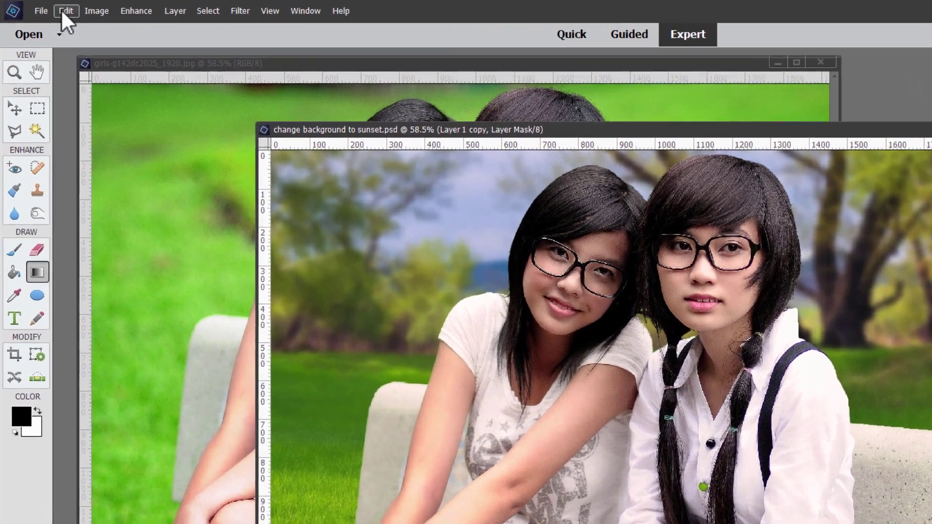
- Keep 'Allow Floating Documents in Expert Mode' enabled in General preferences, then close the composite document
left_click(68, 11)
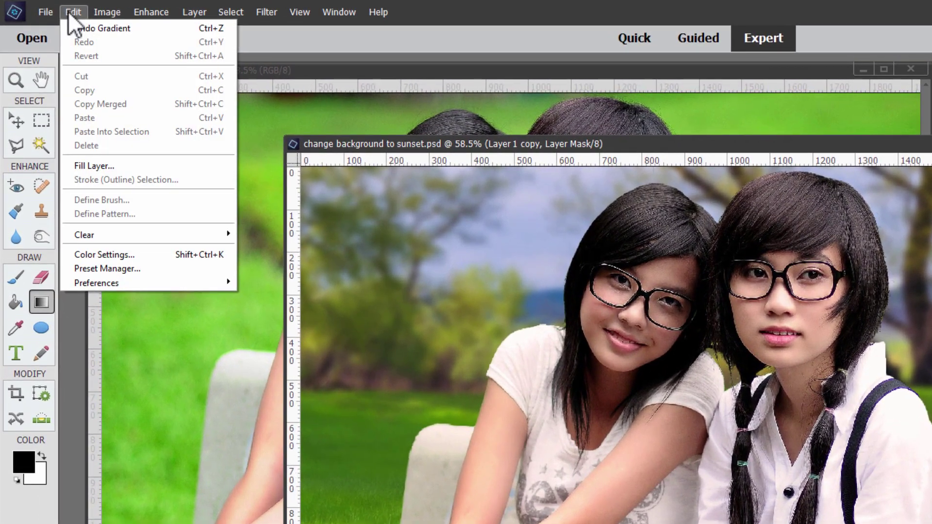
mouse_move(97, 282)
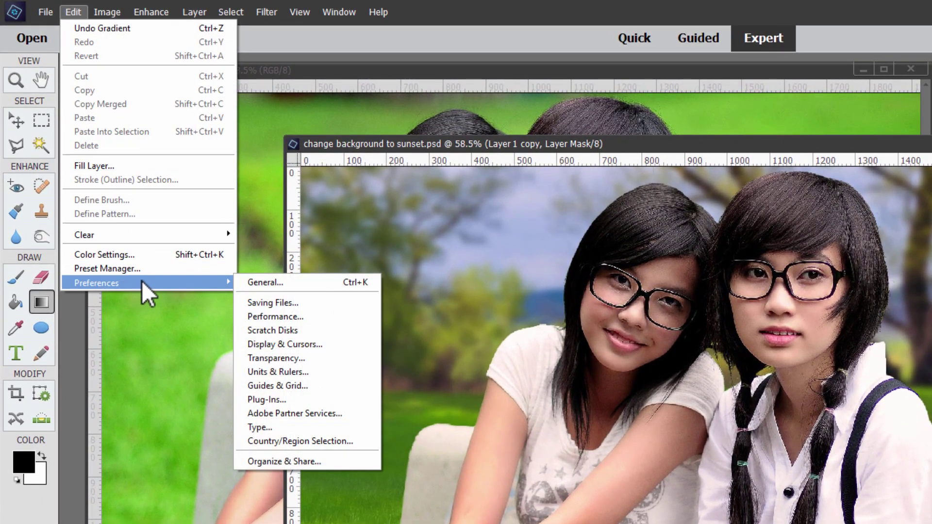
left_click(273, 303)
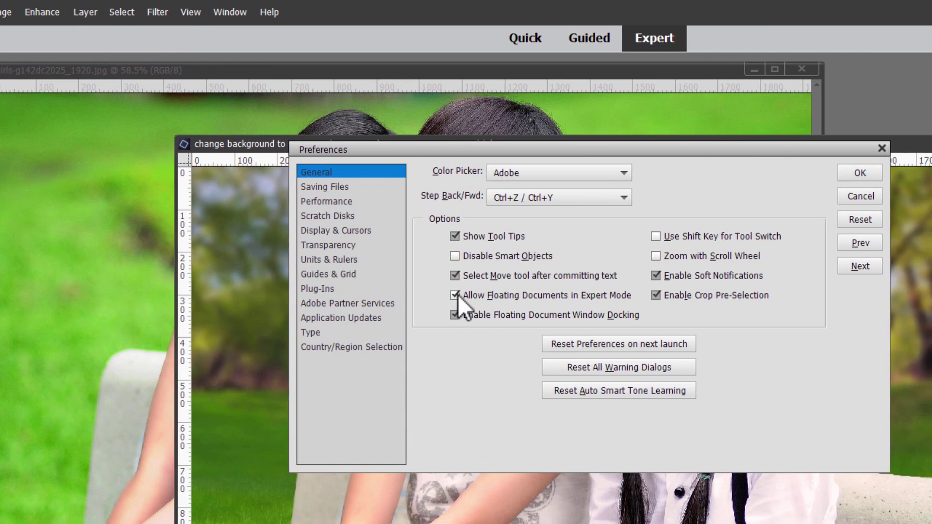
left_click(458, 296)
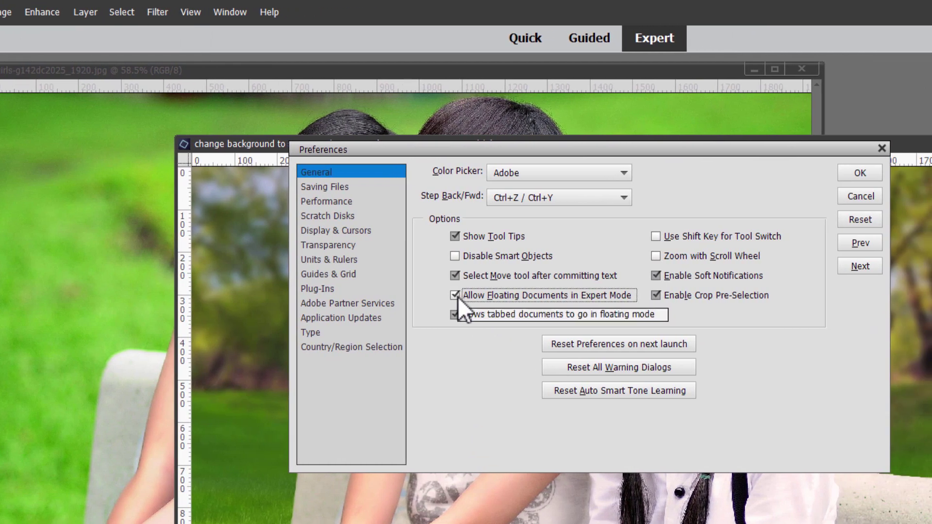
left_click(510, 295)
left_click(860, 174)
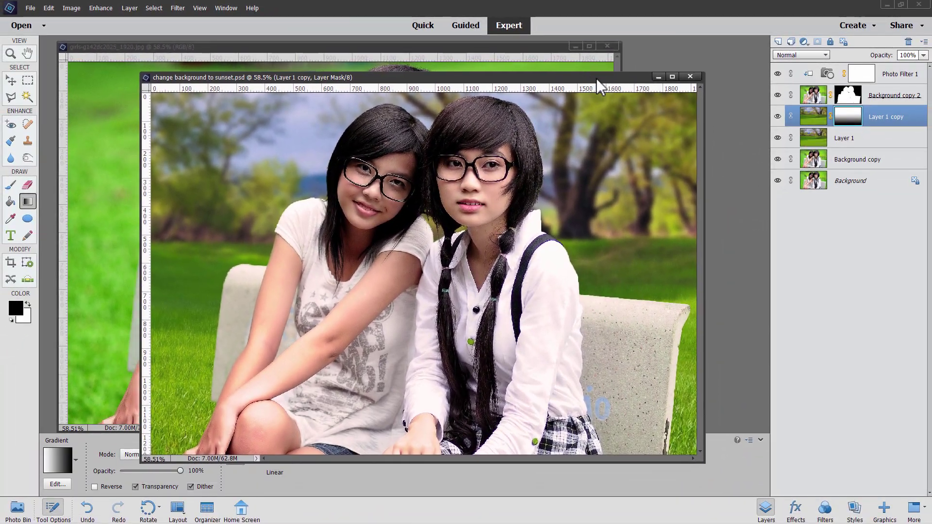
left_click_drag(597, 78, 608, 88)
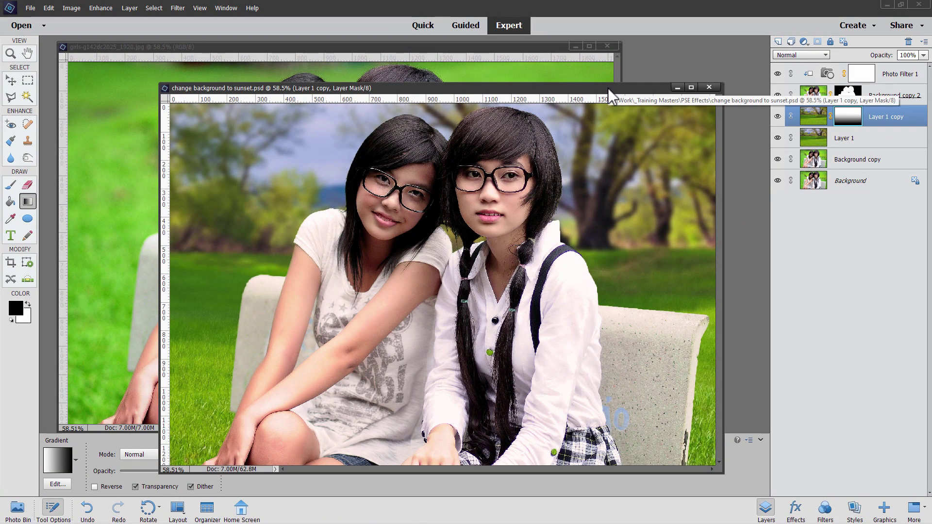
left_click(709, 87)
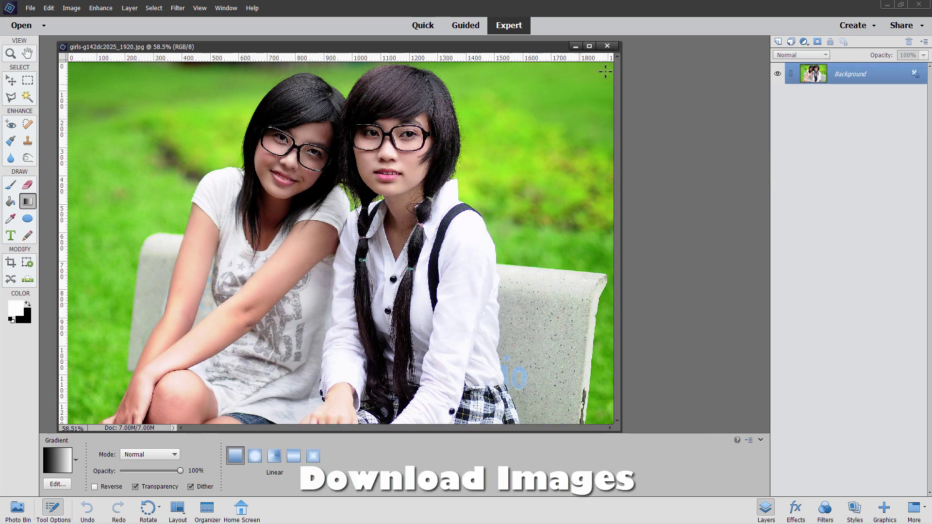
- Close the girls image, then download Pixabay's girls-on-bench photo at 1920×1275, cancelling the duplicate save
left_click(606, 45)
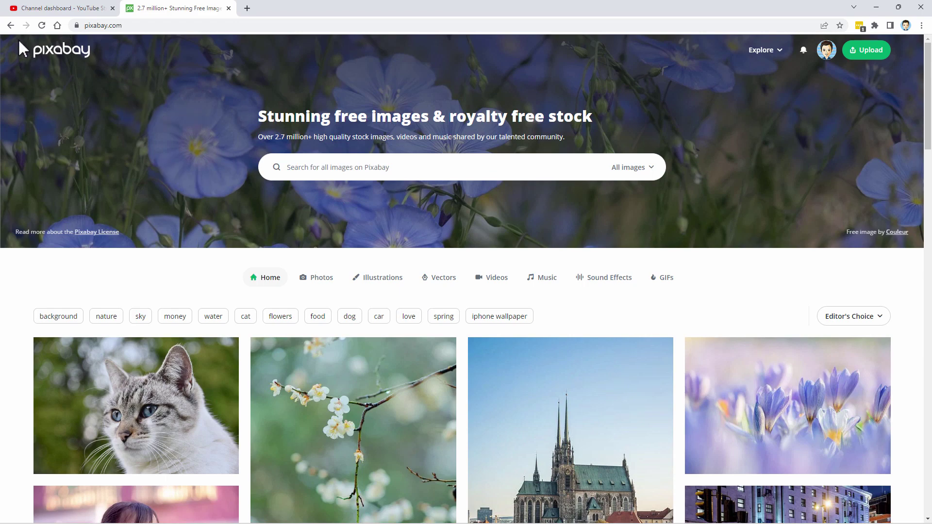
left_click(26, 25)
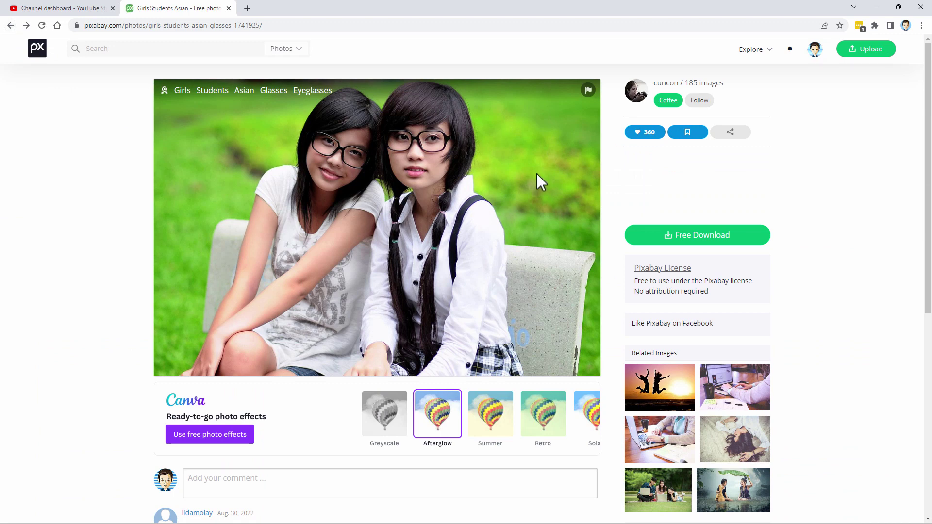
left_click(243, 25)
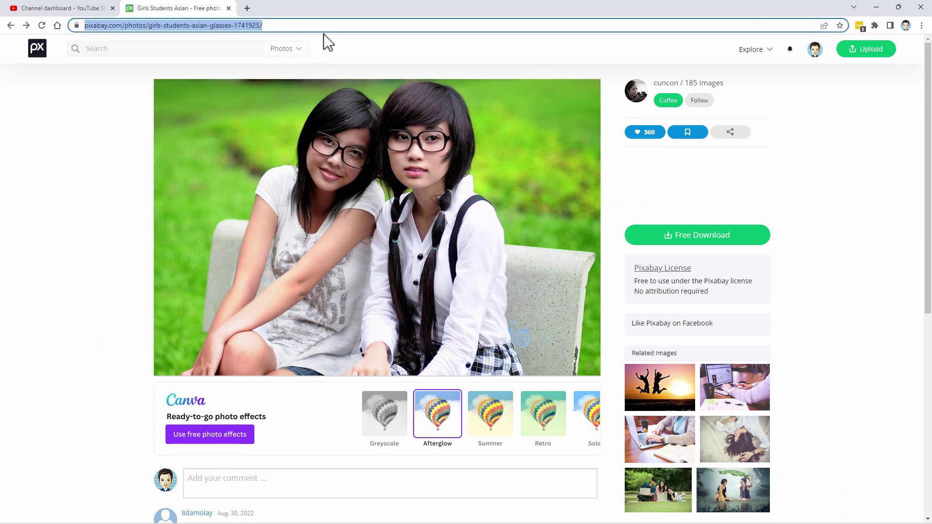
left_click(695, 235)
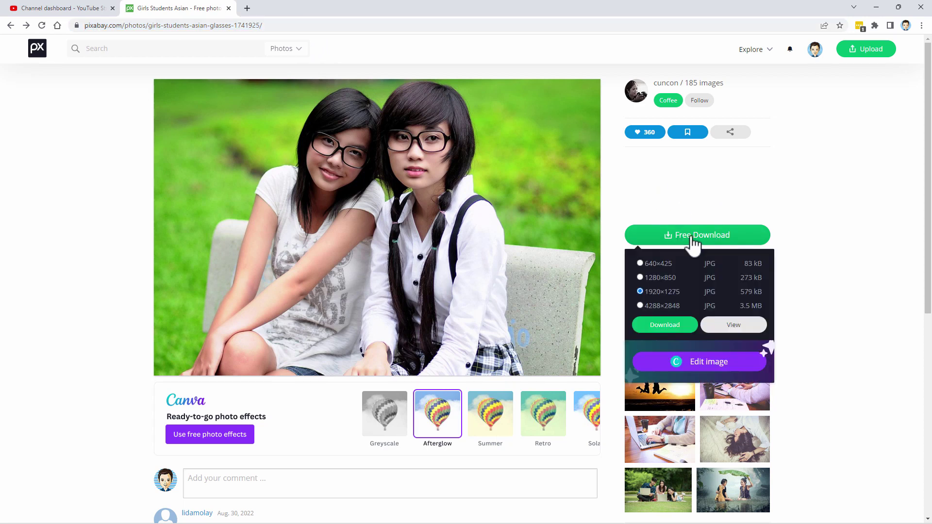
left_click(665, 325)
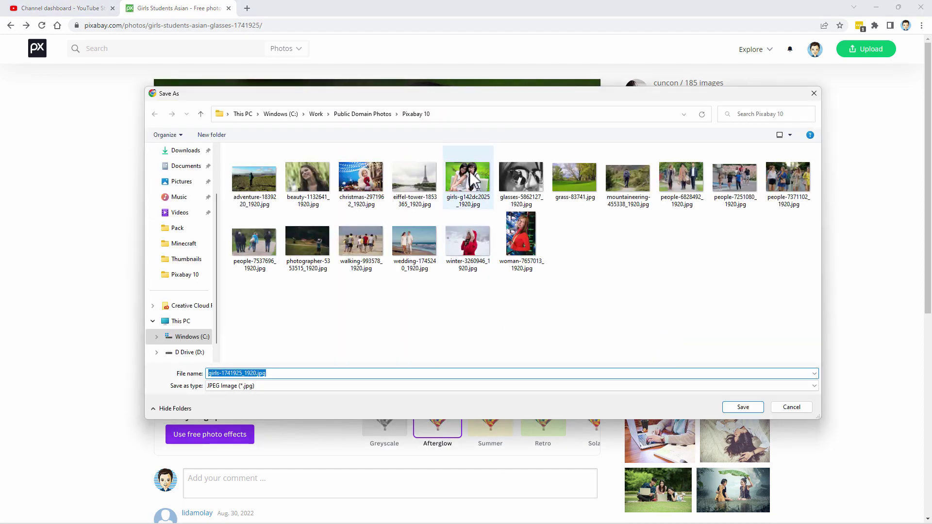
left_click(791, 407)
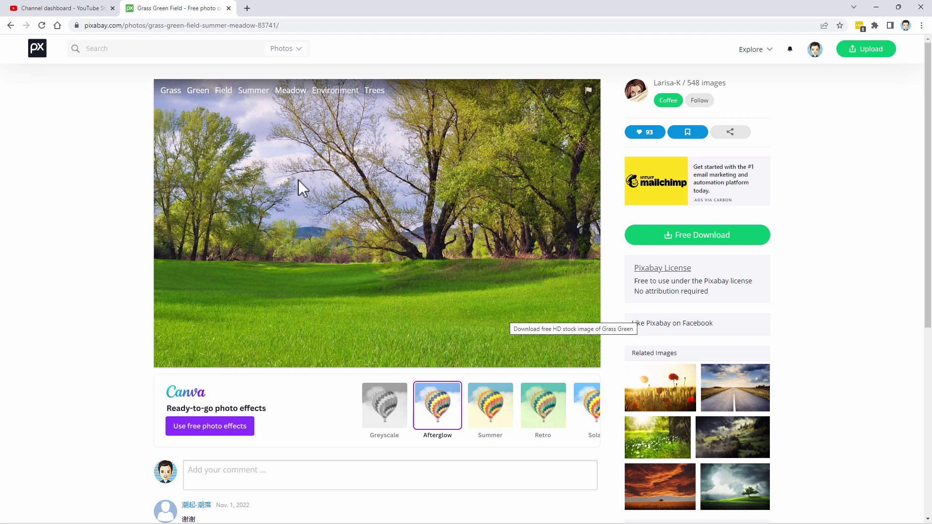
- Download the Grass Green Field photo at 1920×1239, cancelling the duplicate save
left_click(686, 236)
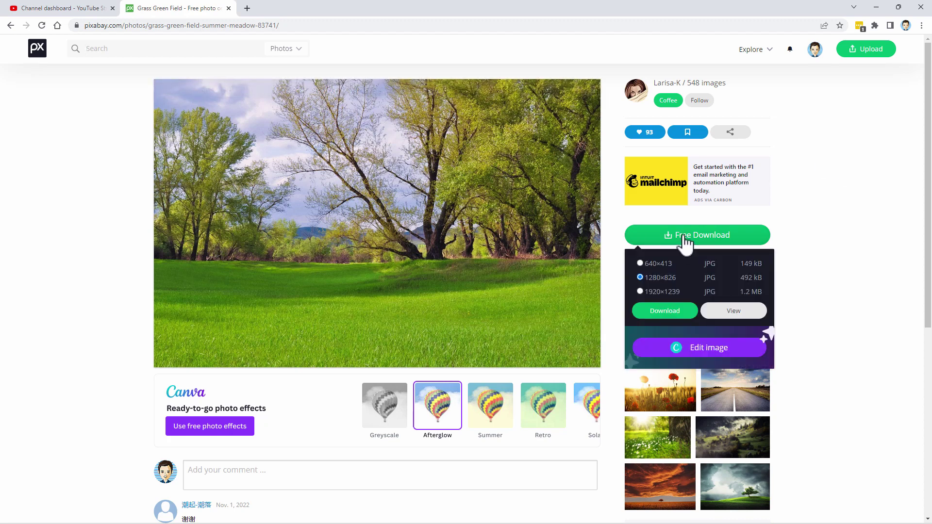
left_click(665, 311)
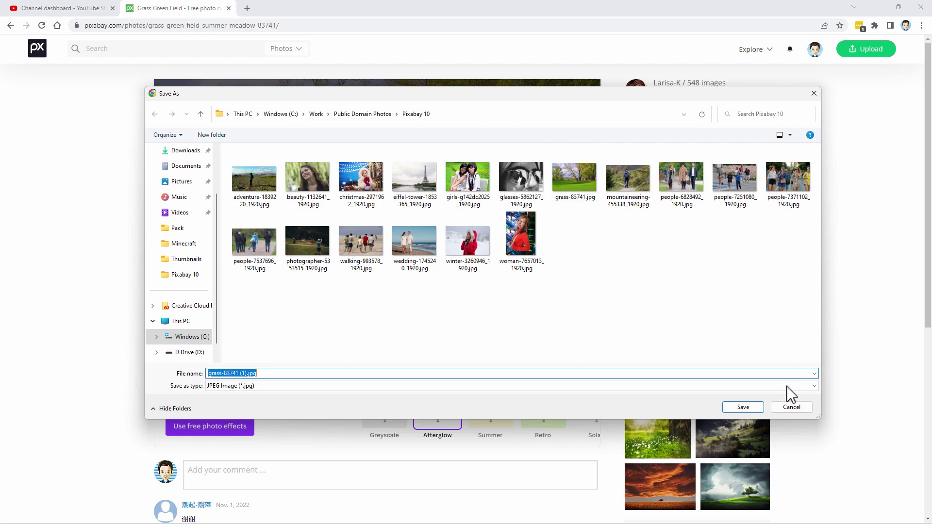
left_click(792, 407)
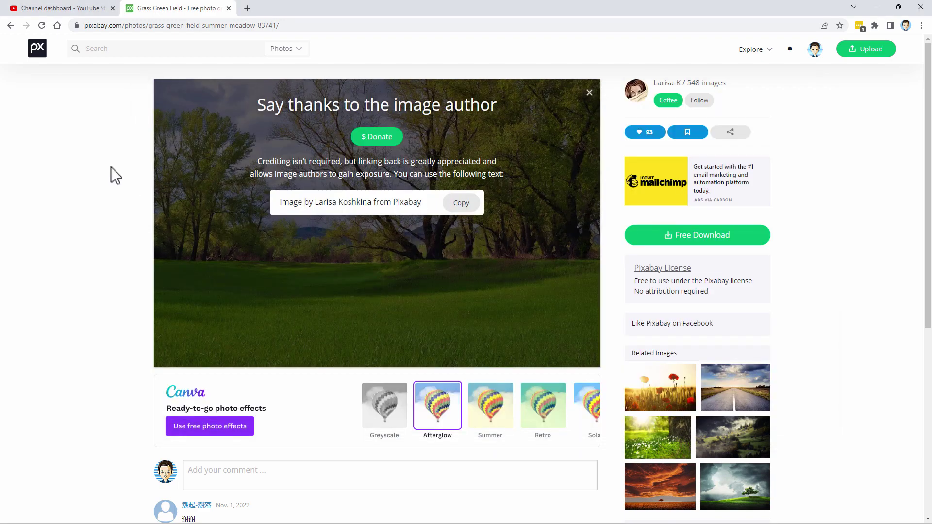
- Back in Photoshop Elements, open girls-g142dc2025_1920.jpg and grass-83741.jpg together
key("alt+Tab")
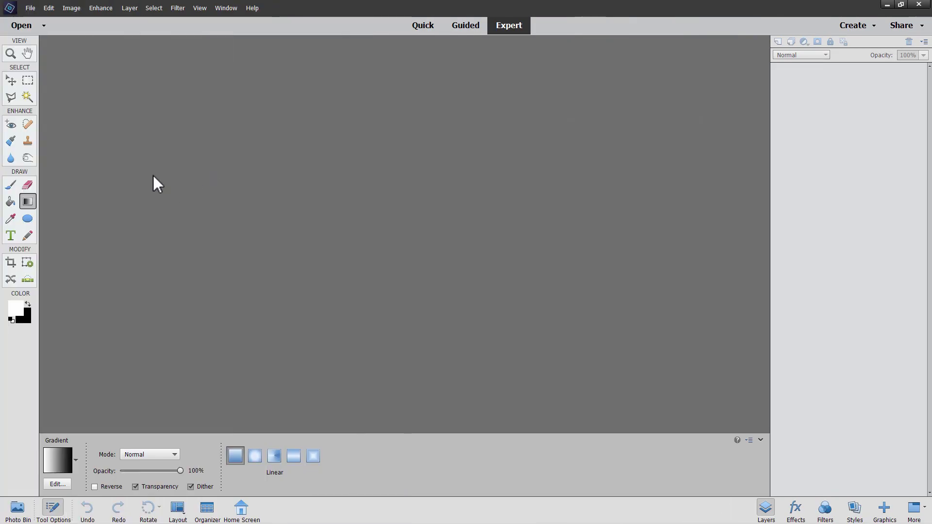
left_click(30, 8)
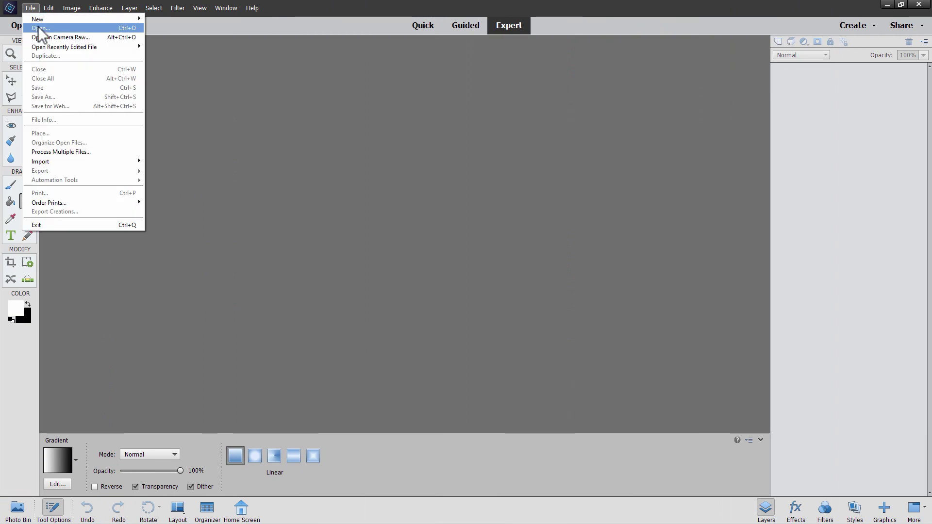
left_click(42, 28)
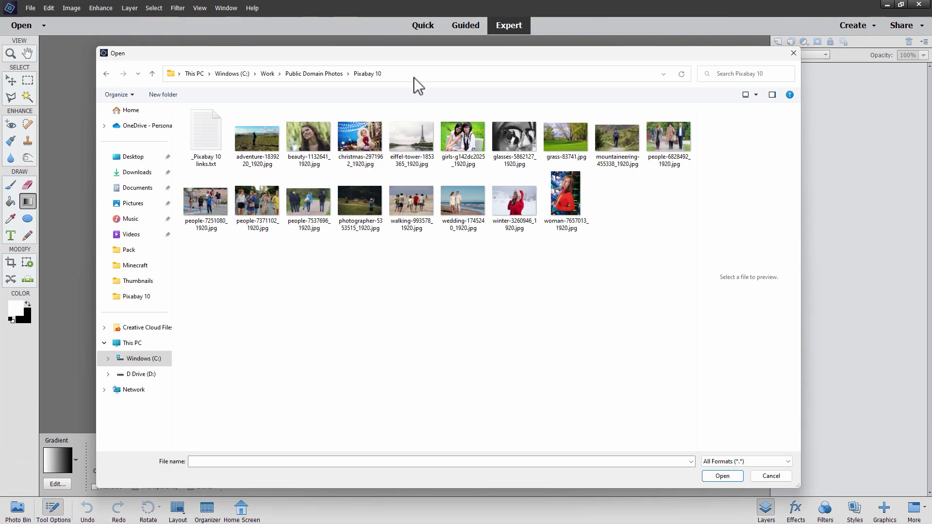
left_click(476, 149)
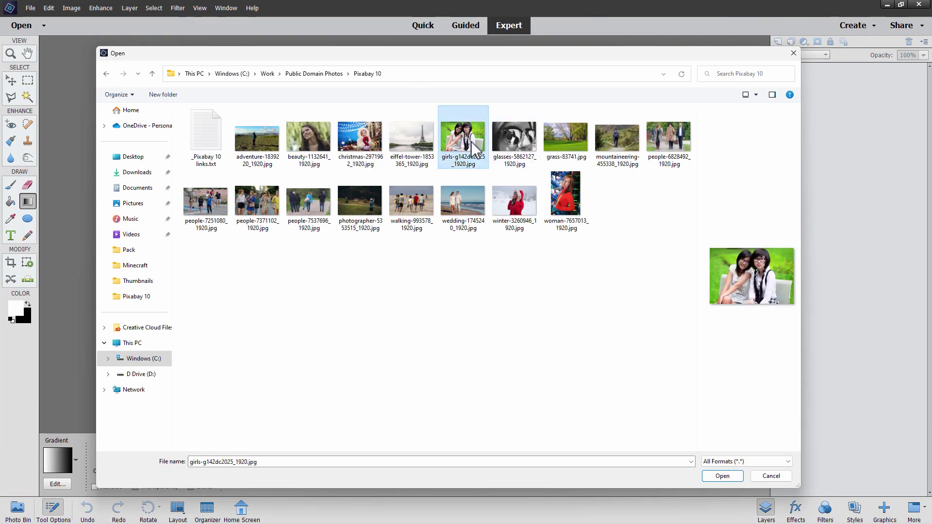
left_click(567, 143, "ctrl")
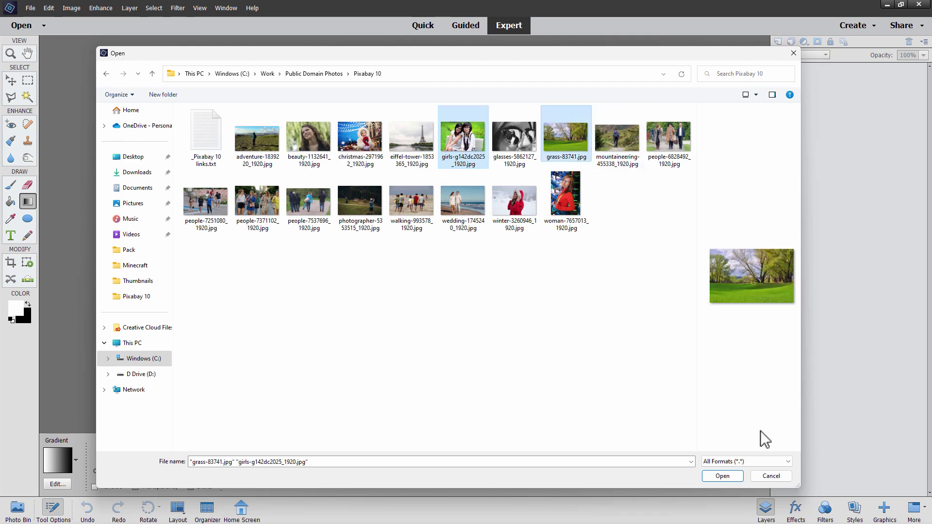
left_click(722, 475)
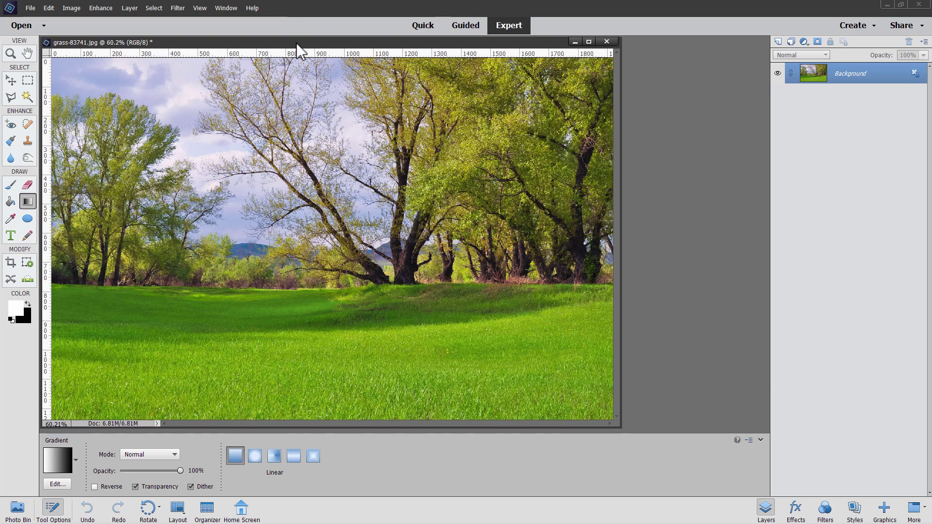
- Float the grass and girls images as separate windows, arranged with the grass window in front
mouse_move(297, 43)
left_mouse_down()
mouse_move(448, 99)
mouse_move(405, 109)
left_mouse_up()
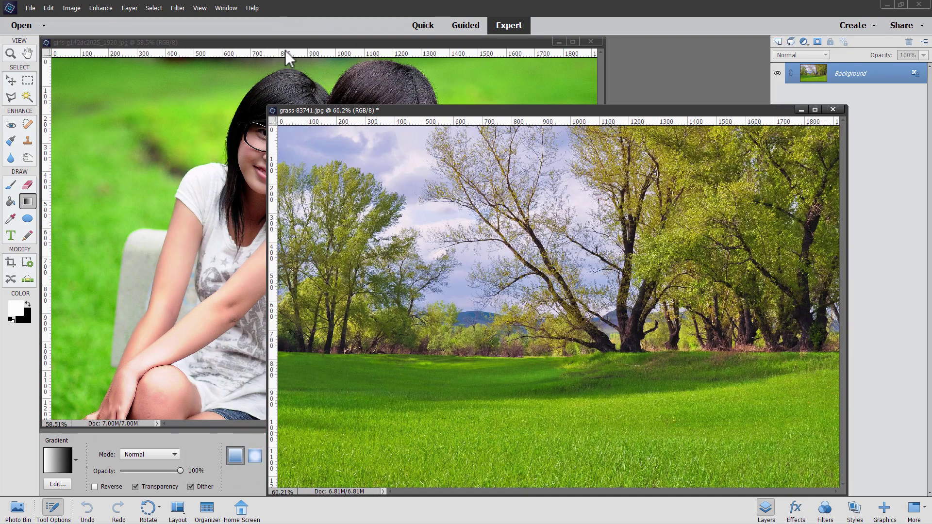
left_click_drag(285, 51, 295, 66)
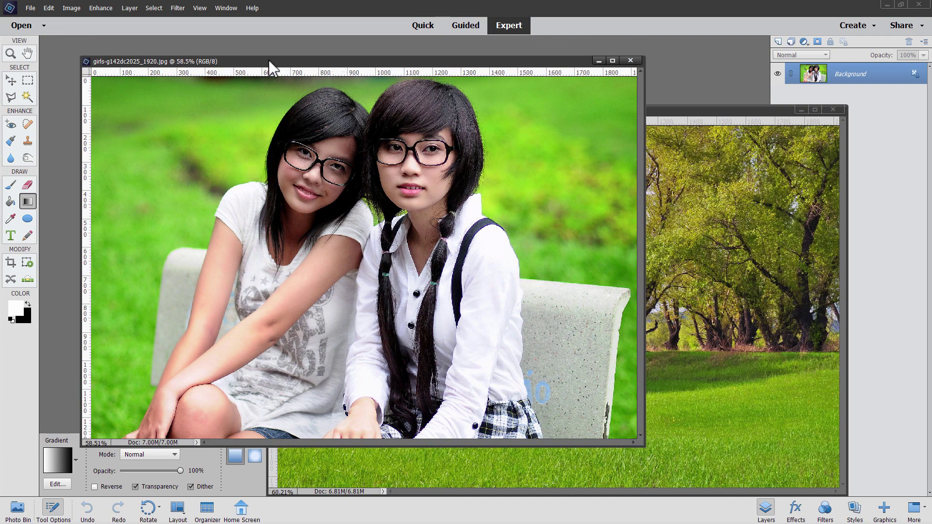
left_click_drag(268, 60, 276, 41)
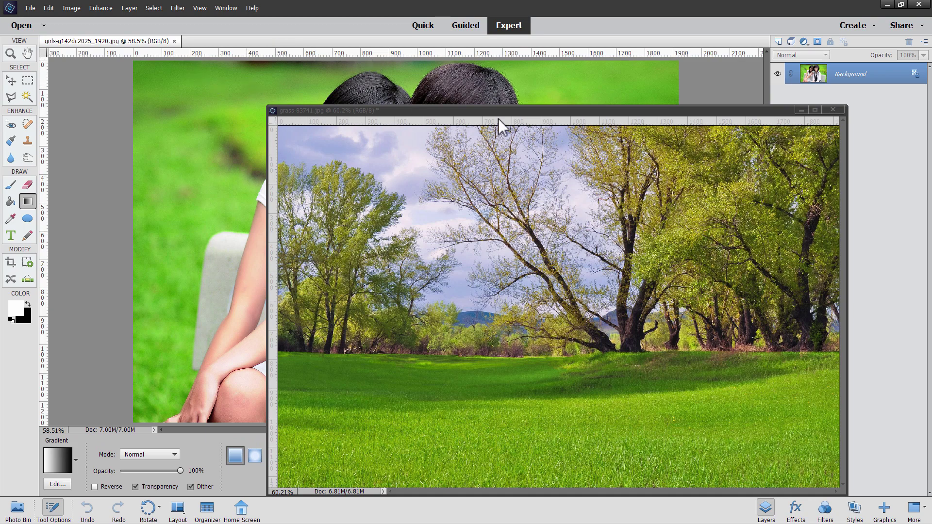
mouse_move(499, 114)
left_mouse_down()
mouse_move(412, 118)
mouse_move(391, 140)
left_mouse_up()
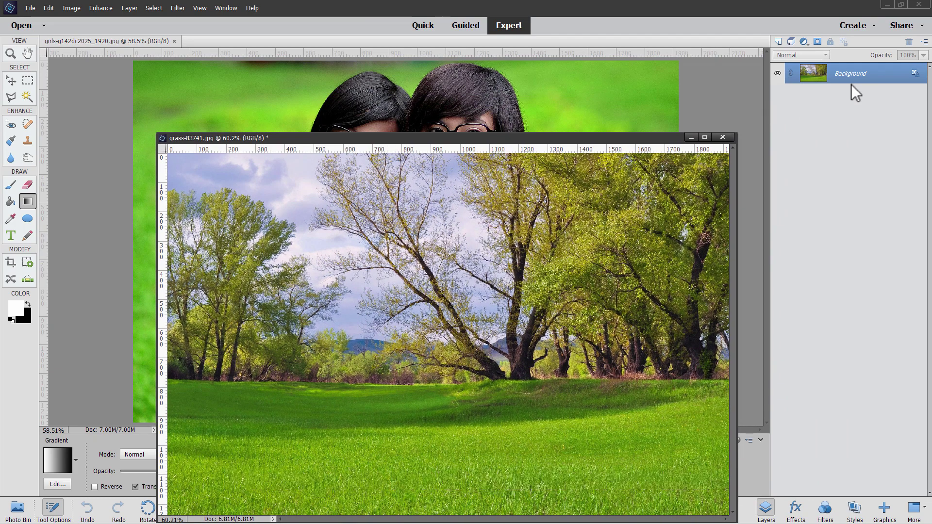
- Drag the meadow image into the girls document as Layer 1, then close the meadow window
left_click_drag(850, 74, 591, 99)
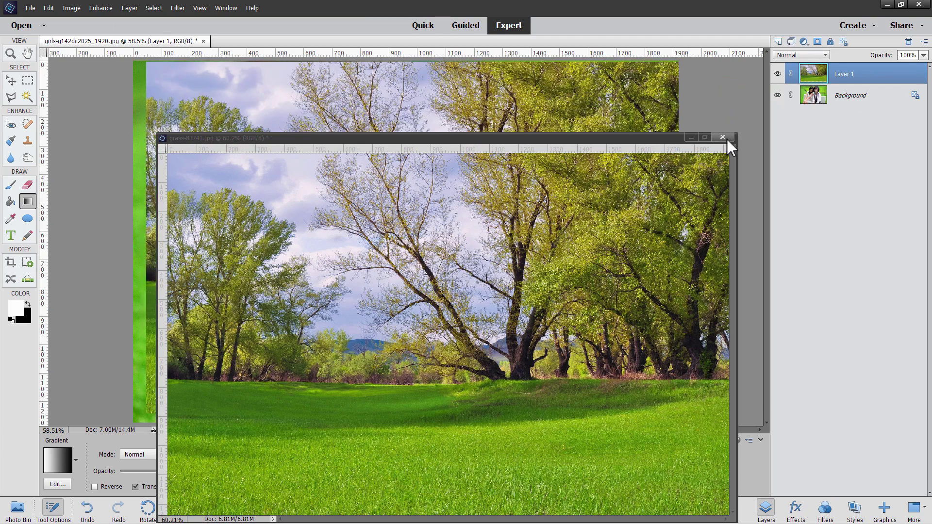
left_click(723, 138)
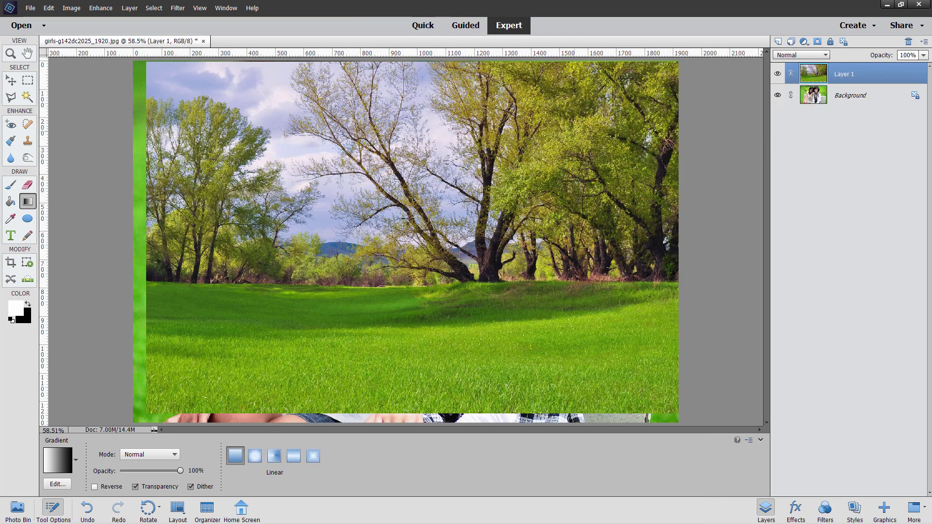
- With the Move tool active, hide Layer 1 and select the Background layer
left_click(12, 81)
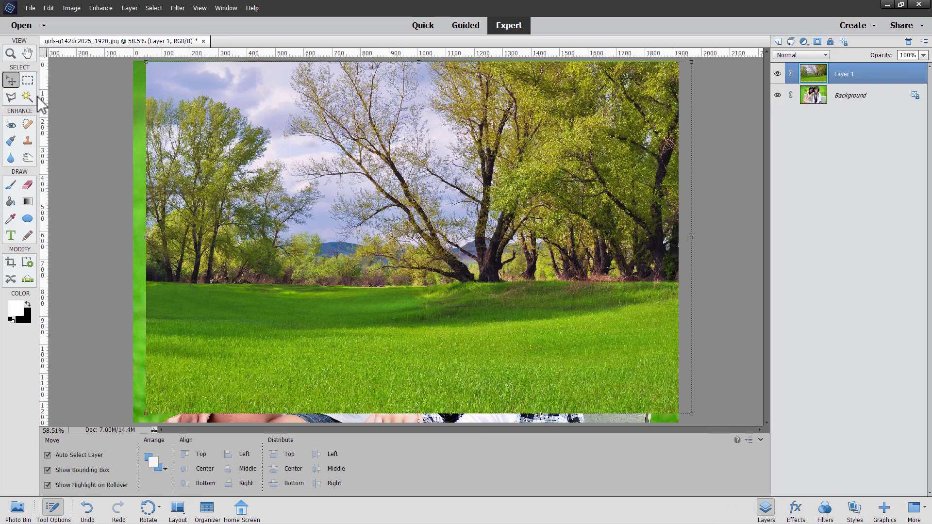
left_click(777, 73)
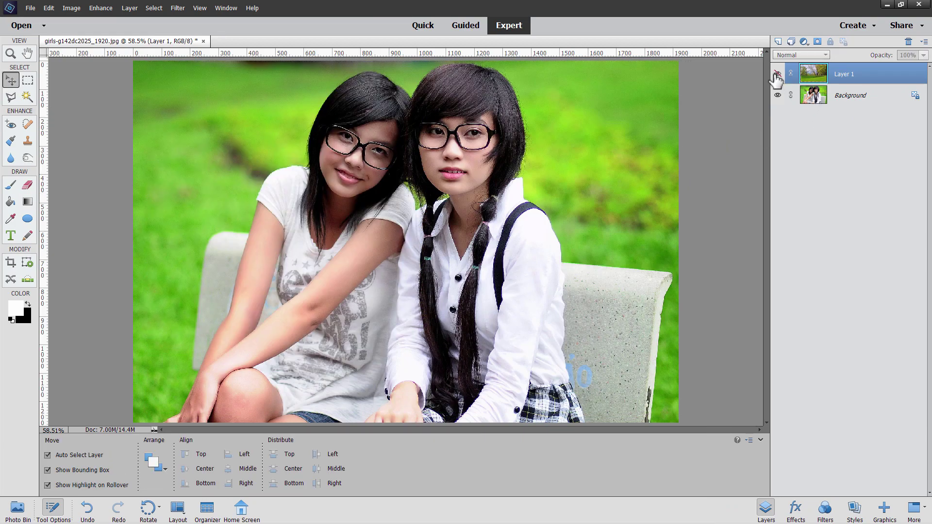
left_click(860, 95)
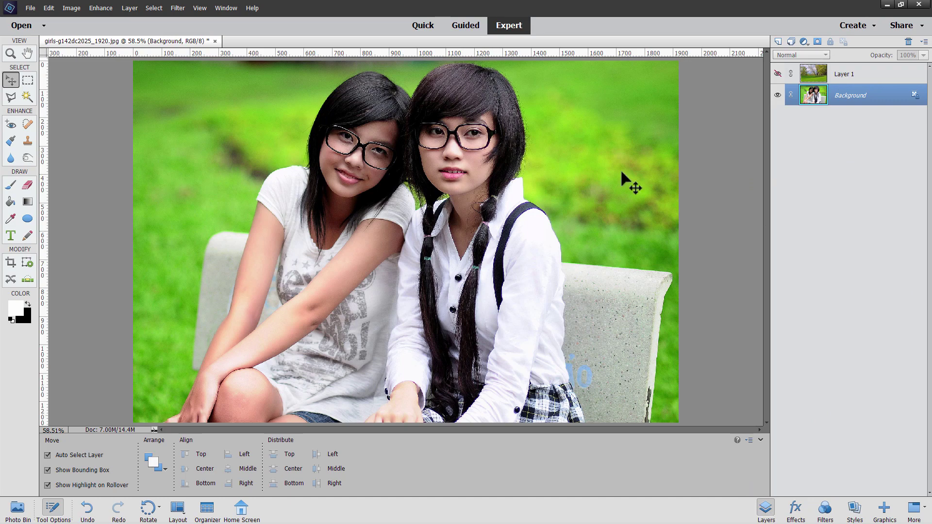
left_click(225, 9)
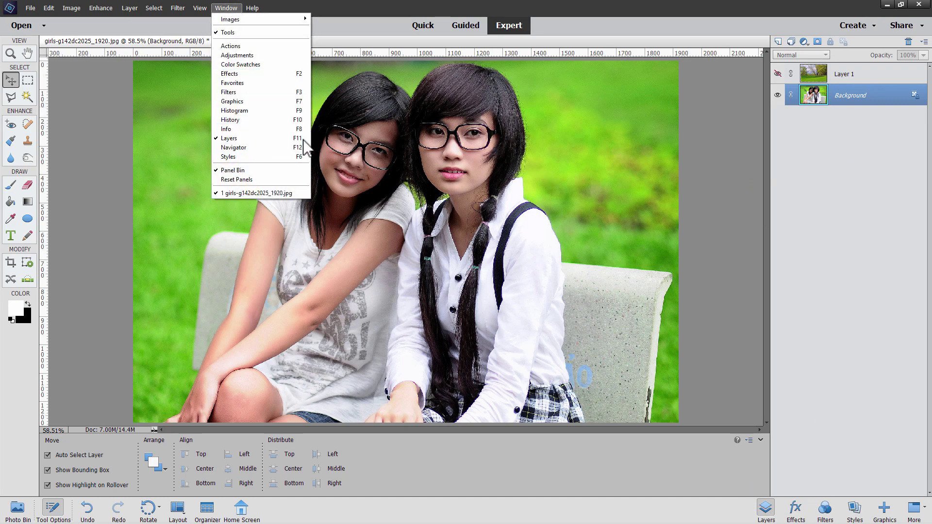
left_click(734, 154)
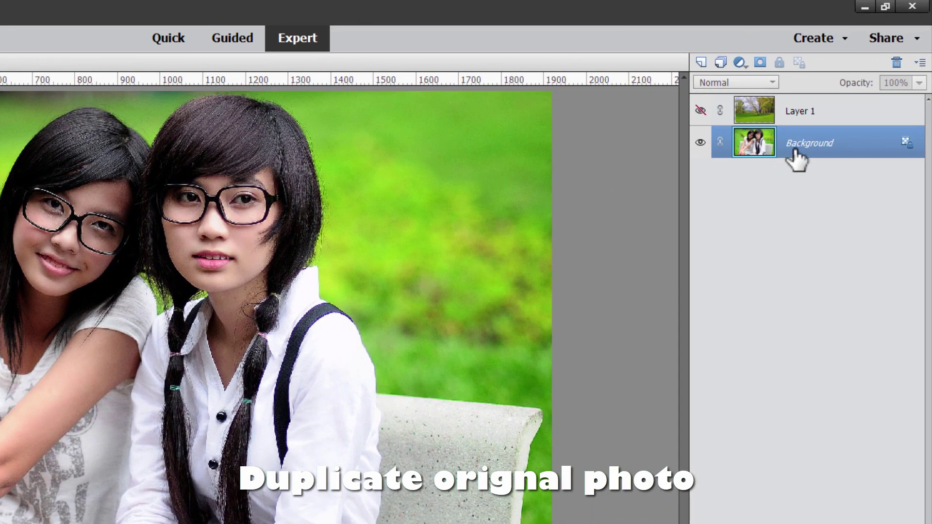
- Duplicate the Background layer and move Background copy above Layer 1
right_click(795, 154)
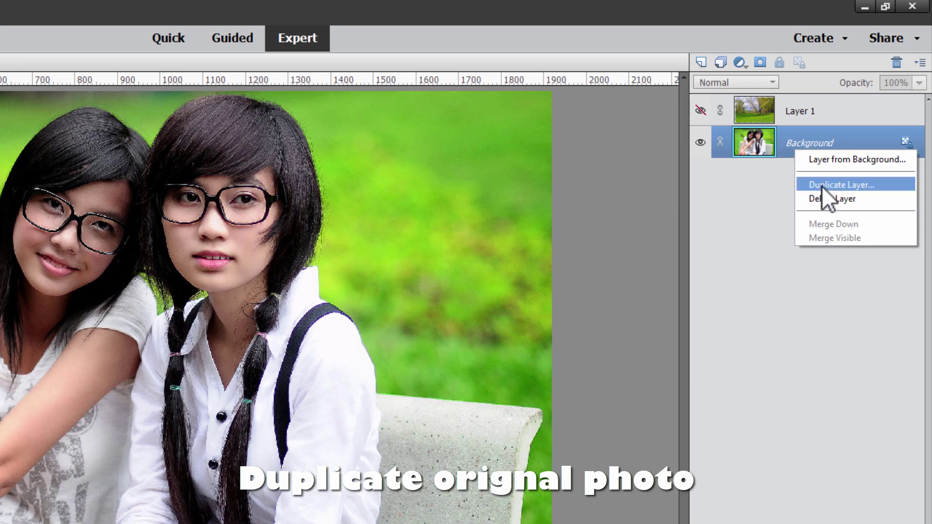
left_click(838, 185)
left_click(364, 239)
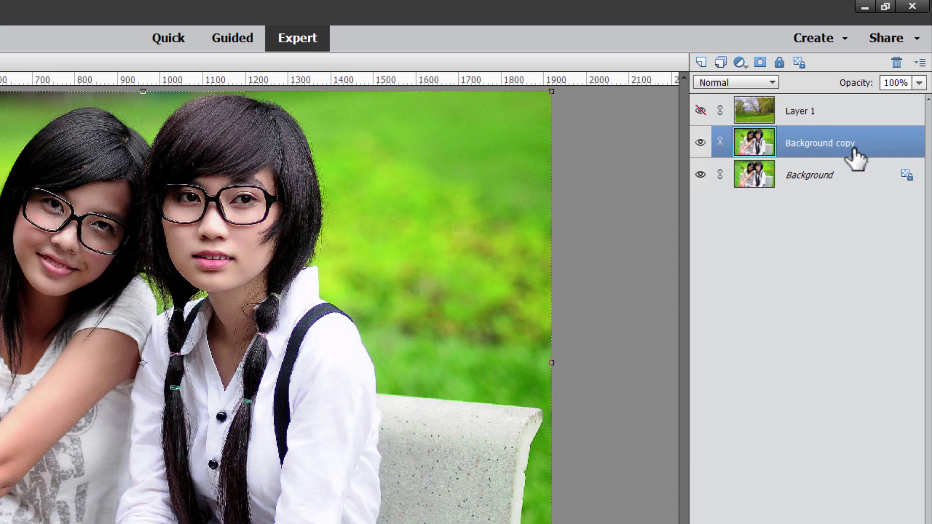
left_click_drag(856, 146, 850, 109)
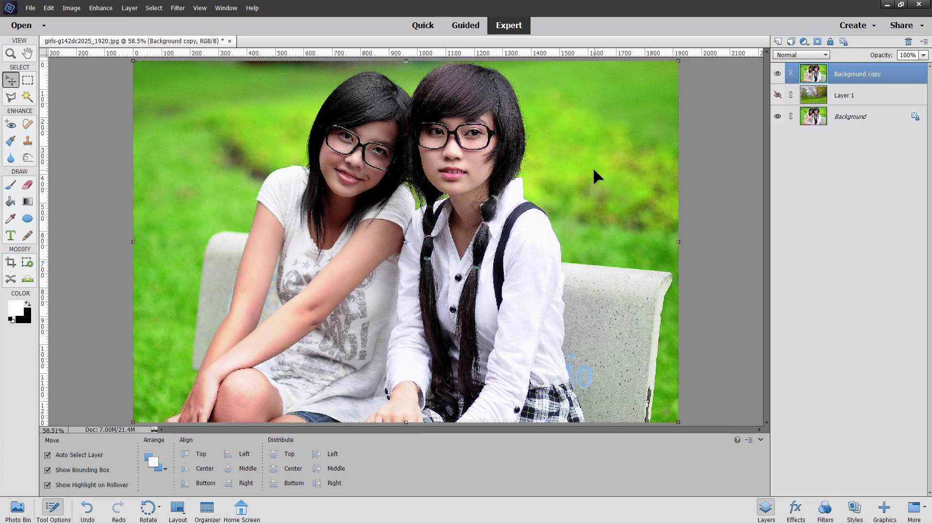
- Set up the Quick Selection tool with a 36 px brush in New selection mode
left_click(28, 97)
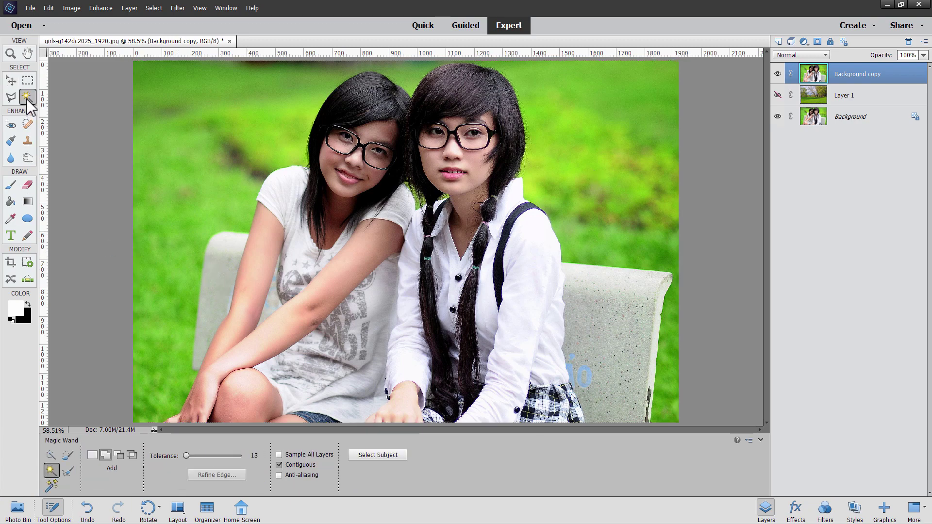
left_click(52, 456)
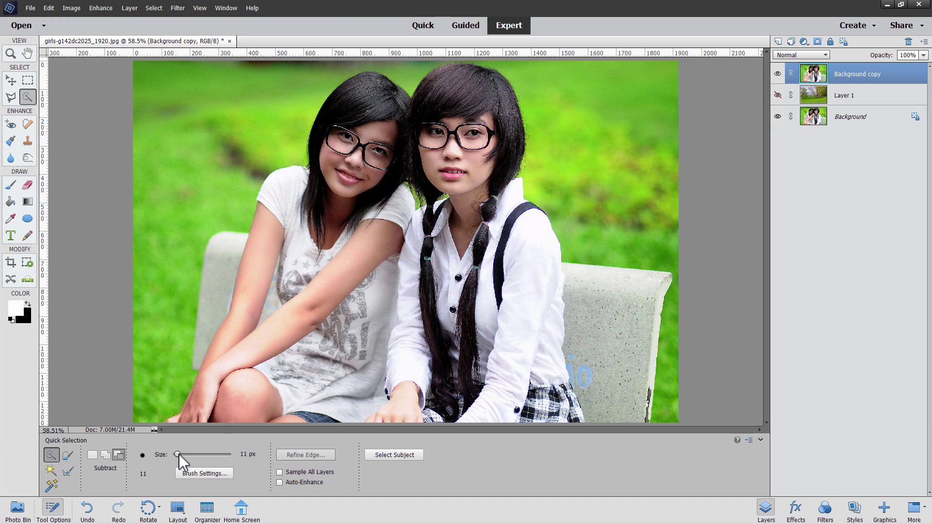
left_click_drag(179, 453, 190, 453)
left_click(94, 459)
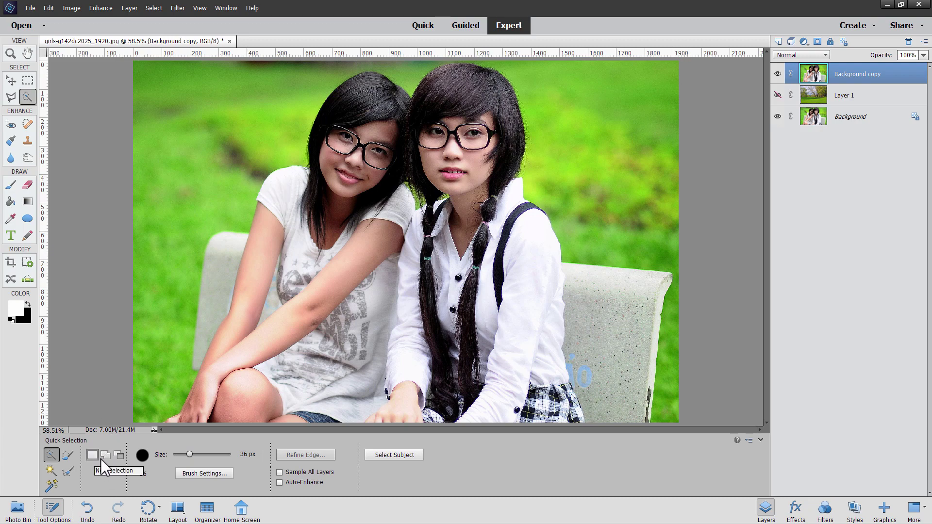
- Paint over both girls' heads, arms, shirts and sleeves plus the bench backrest
mouse_move(373, 91)
left_mouse_down()
mouse_move(350, 108)
mouse_move(330, 168)
mouse_move(273, 210)
mouse_move(242, 282)
left_mouse_up()
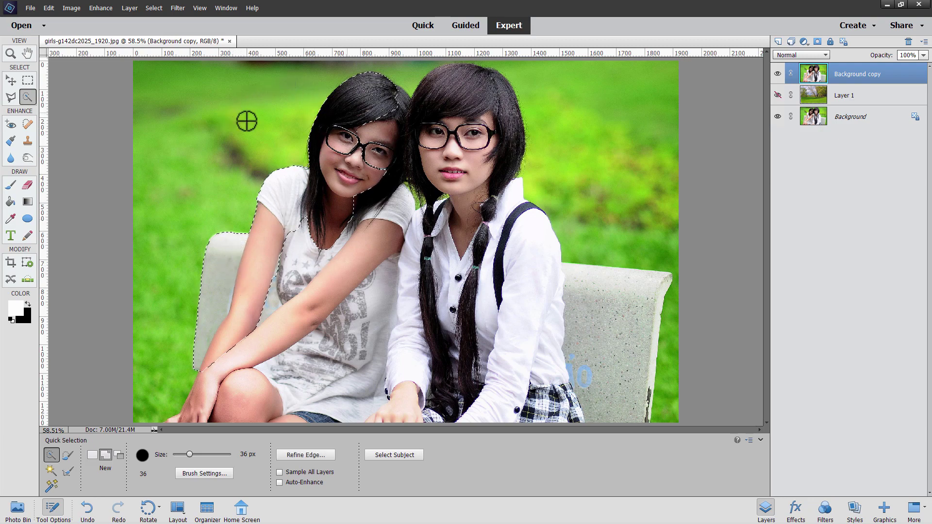
left_click(224, 359)
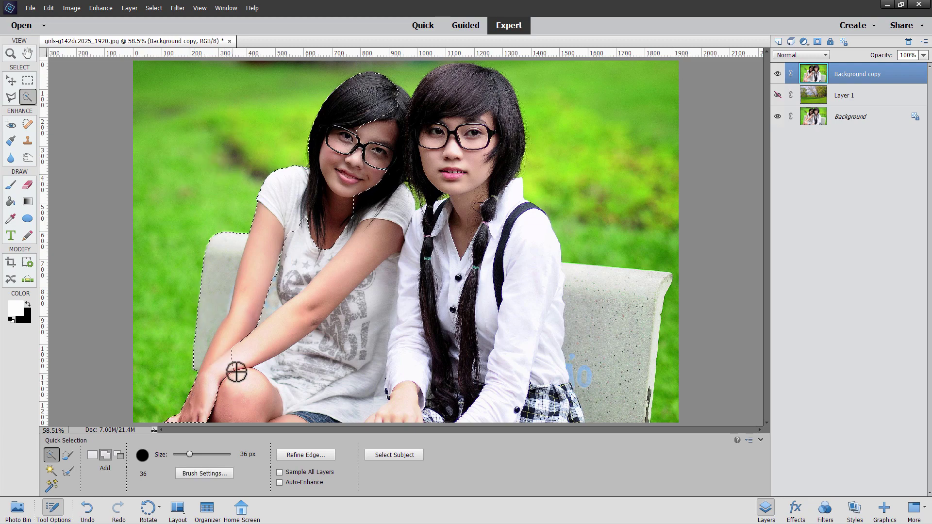
left_click(280, 300)
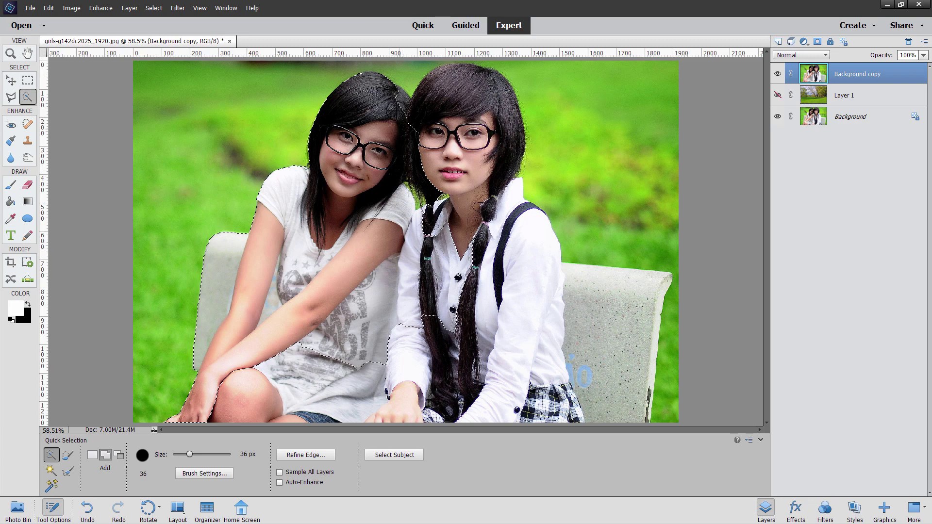
left_click(451, 75)
left_click_drag(510, 192, 555, 278)
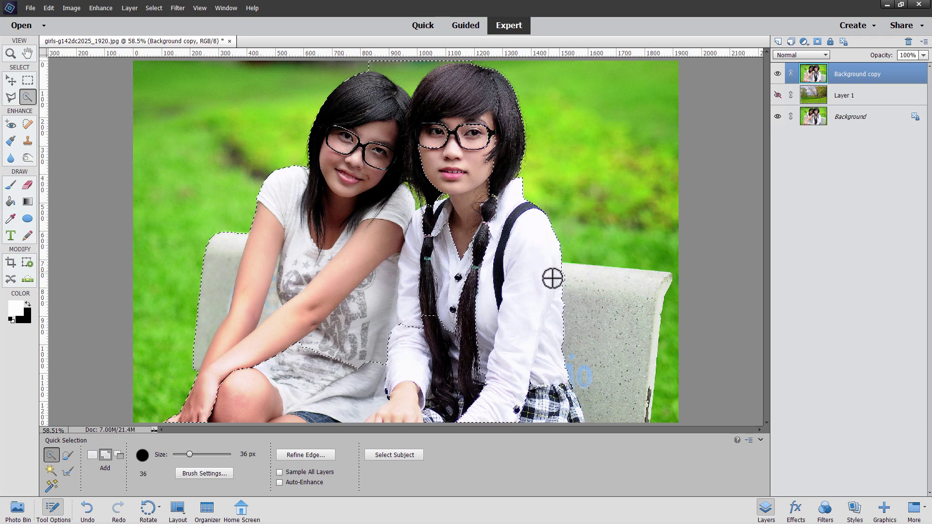
left_click_drag(575, 283, 583, 353)
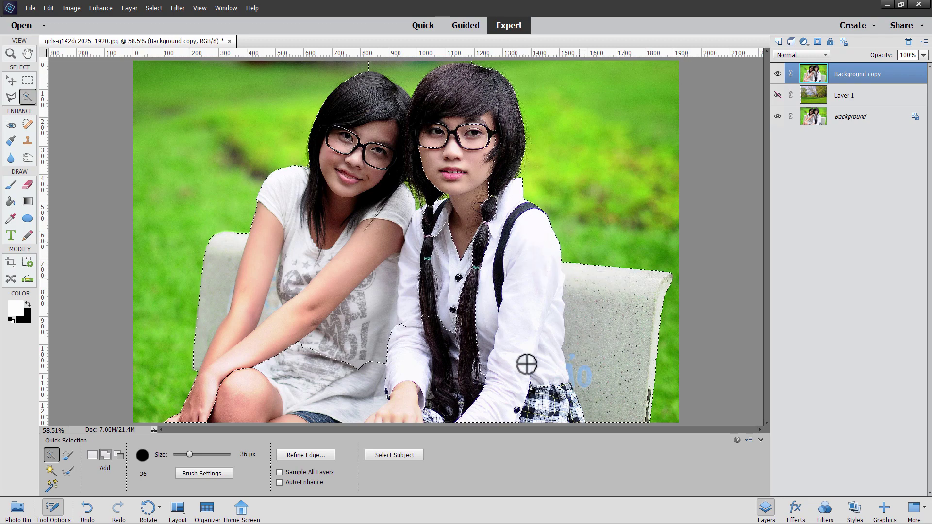
left_click_drag(466, 342, 388, 410)
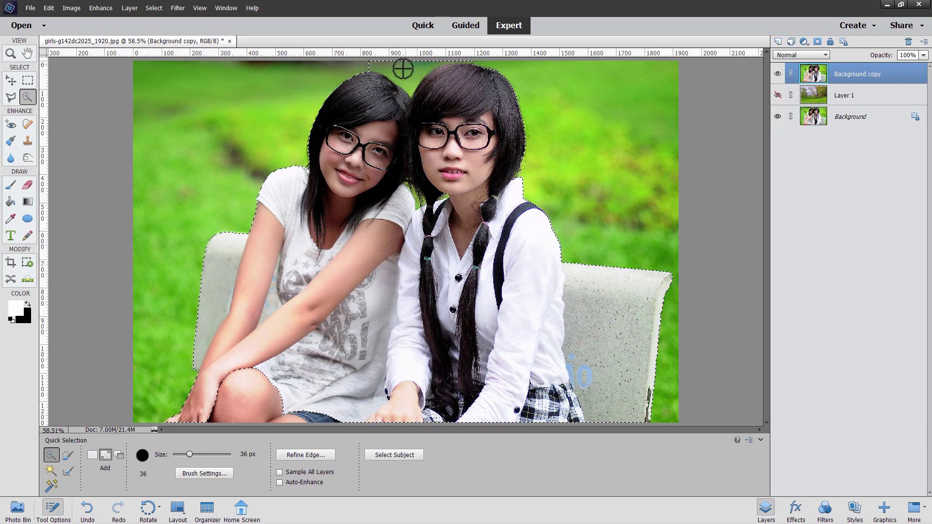
- Zoom in on the tops of both heads and shrink the Quick Selection brush
left_click(11, 54)
left_click(416, 84)
left_click(415, 84)
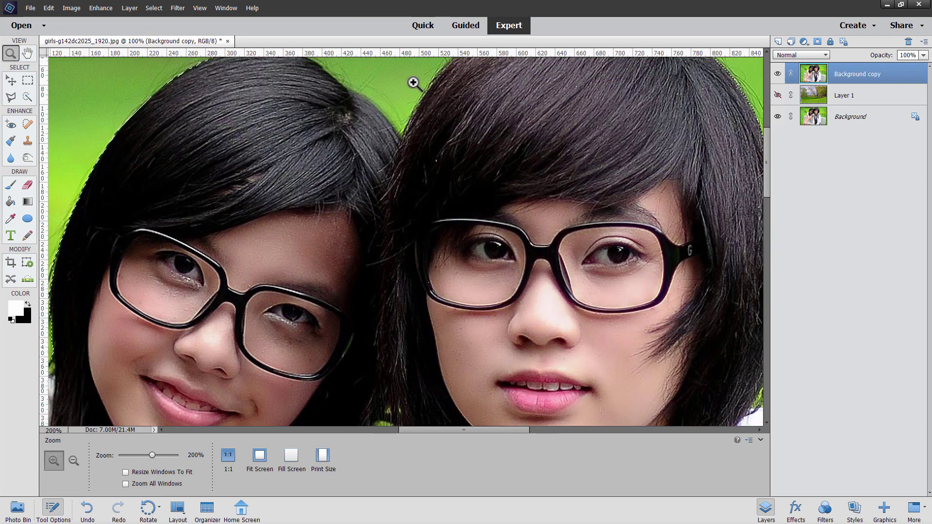
key("space")
left_click_drag(385, 87, 386, 187)
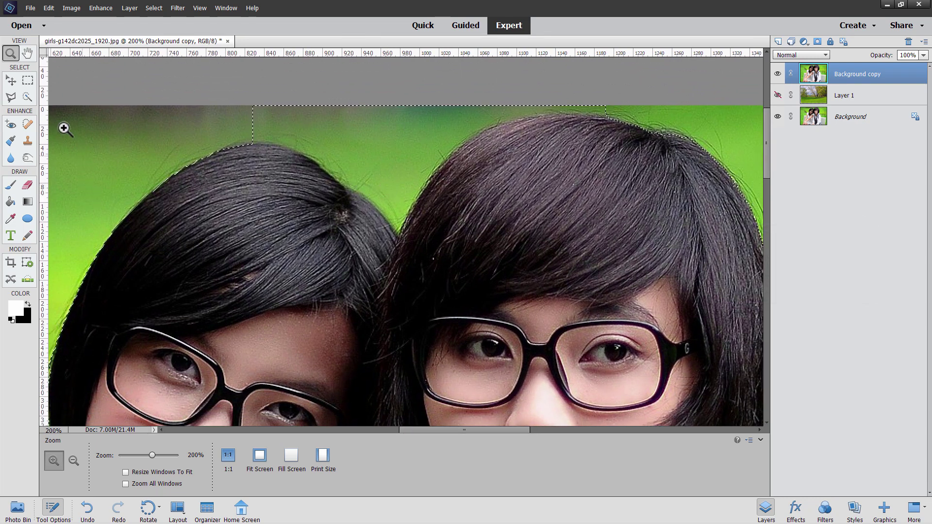
left_click(28, 96)
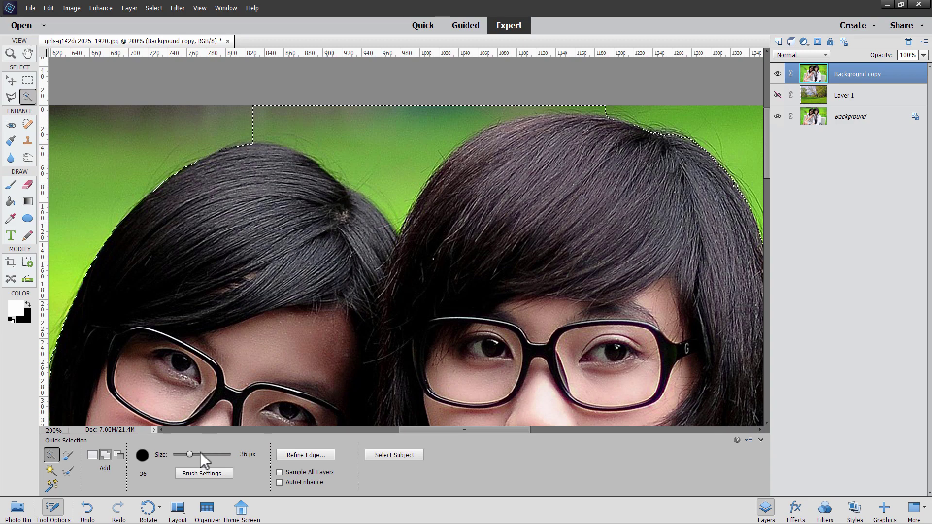
left_click(250, 454)
type("15")
key("Return")
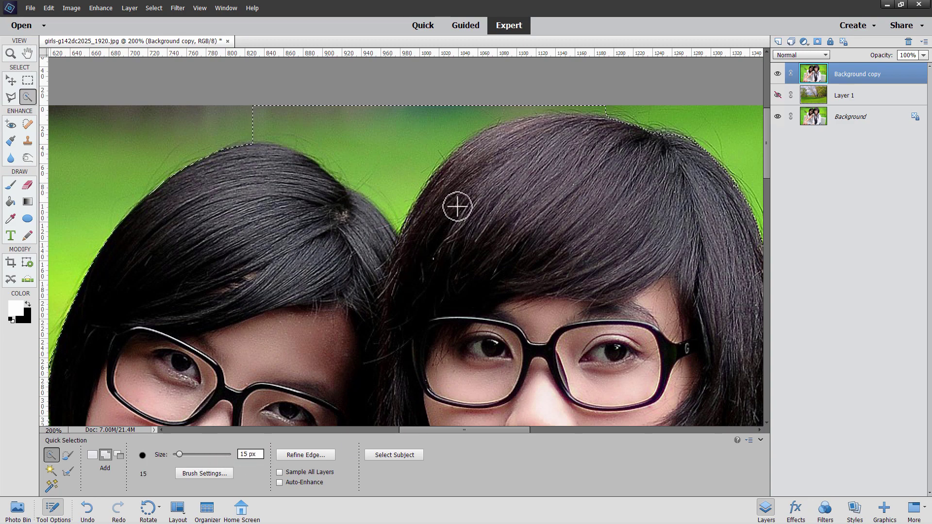
left_click(364, 142)
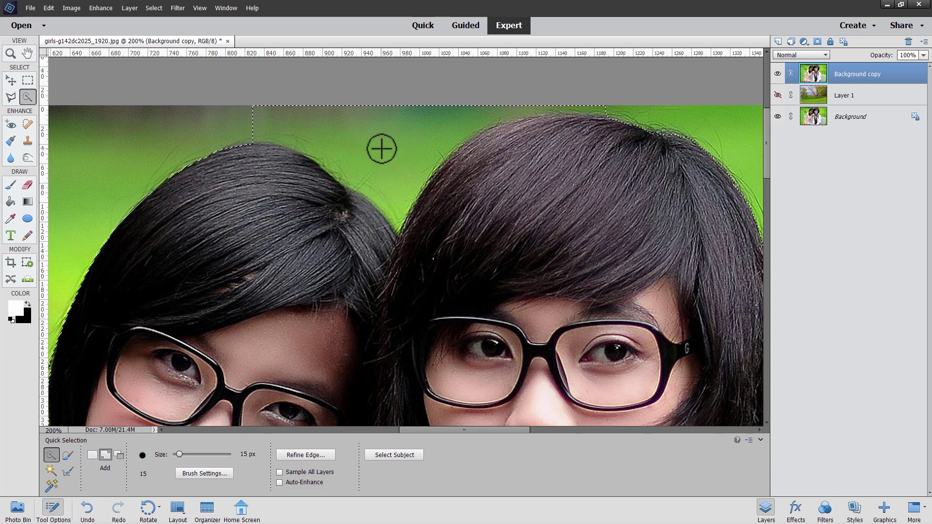
- Subtract the green between the heads, the strip above the right girl, and the left spike
left_click(120, 457)
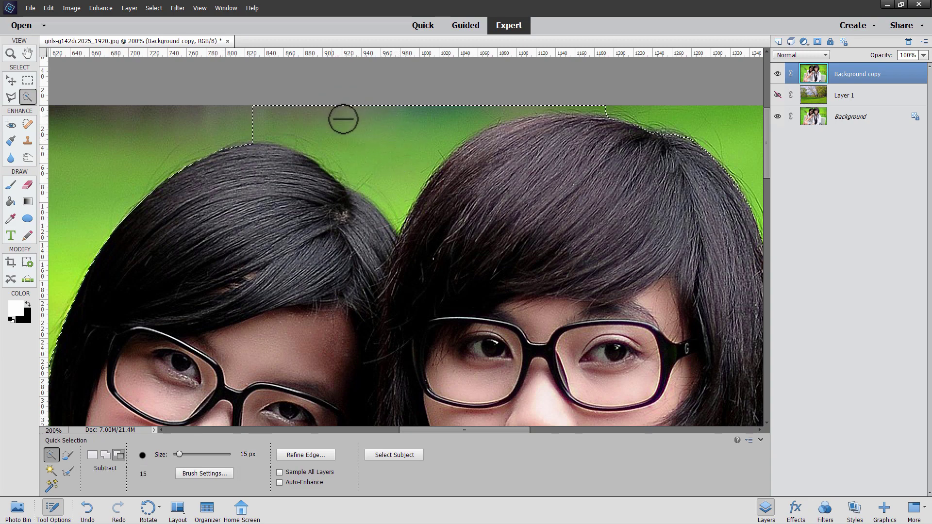
mouse_move(343, 117)
left_mouse_down()
mouse_move(384, 166)
mouse_move(276, 124)
left_mouse_up()
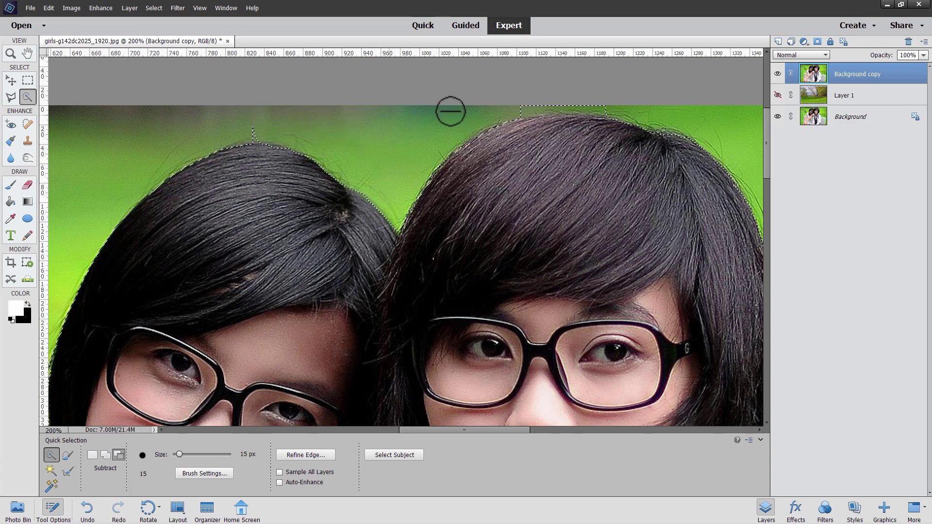
left_click_drag(466, 110, 581, 111)
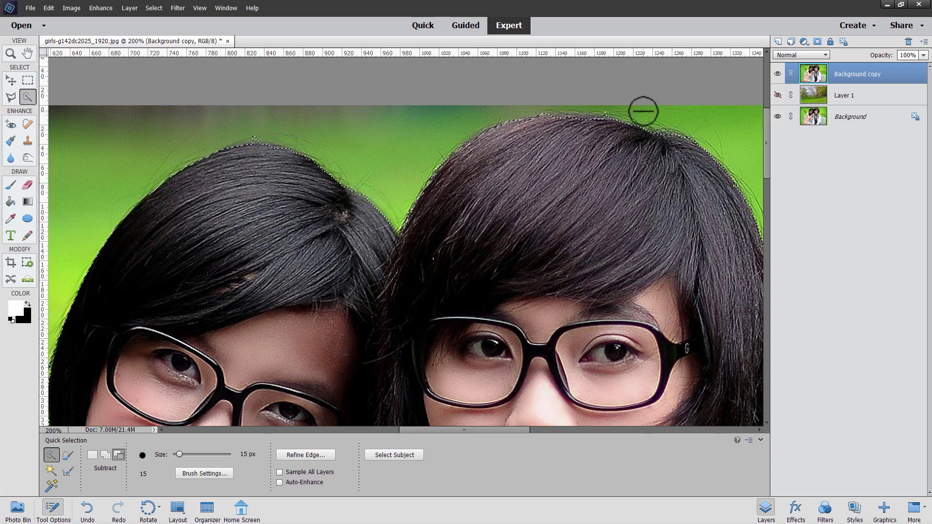
left_click(252, 131)
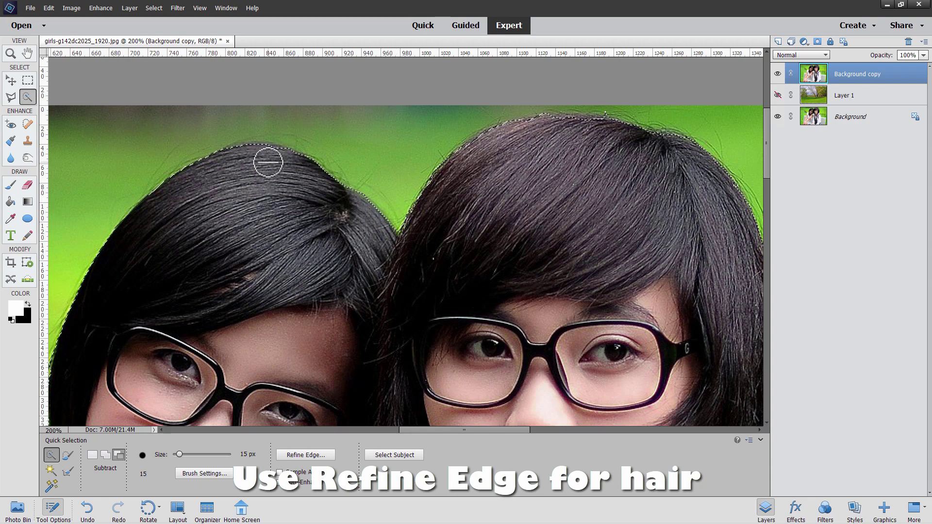
- Open Refine Edge with a 30 px brush, Smart Radius on and a 1 px radius
left_click(305, 454)
left_click_drag(849, 141, 615, 218)
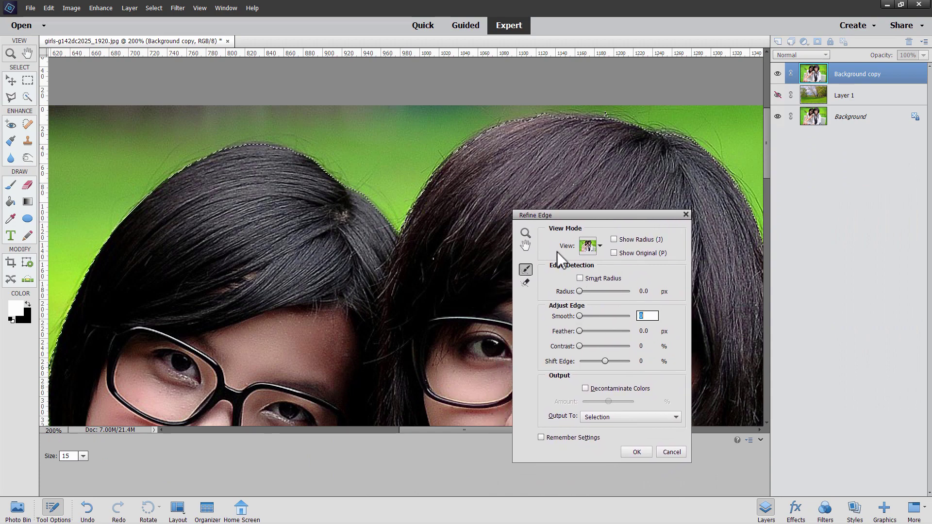
left_click(82, 456)
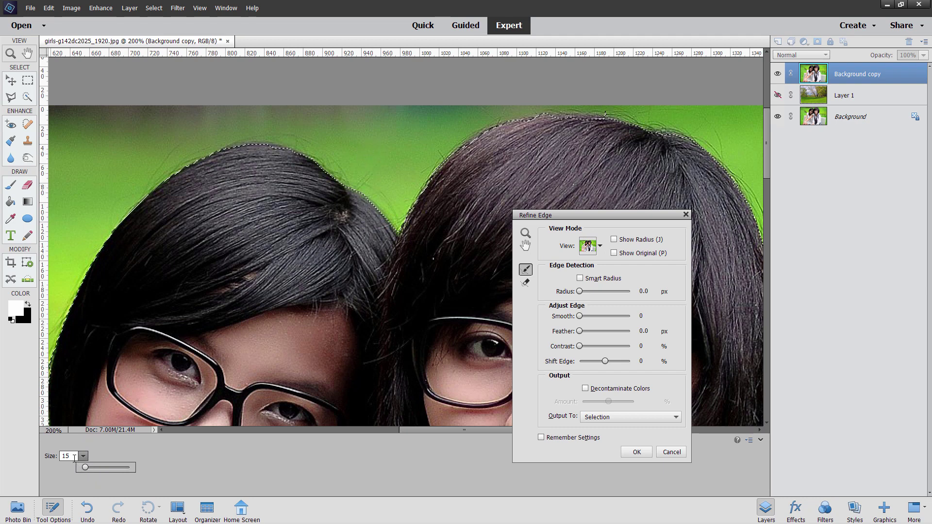
type("3")
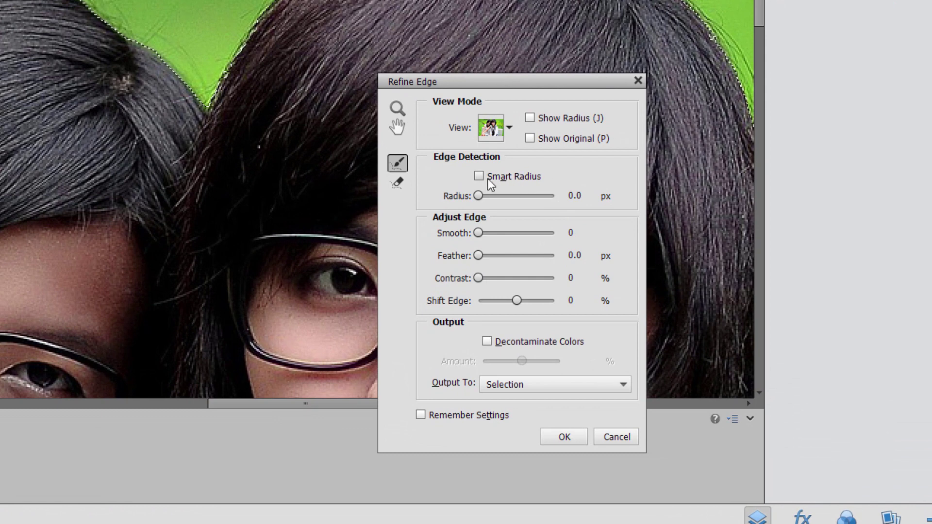
left_click(480, 176)
double_click(575, 196)
type("1")
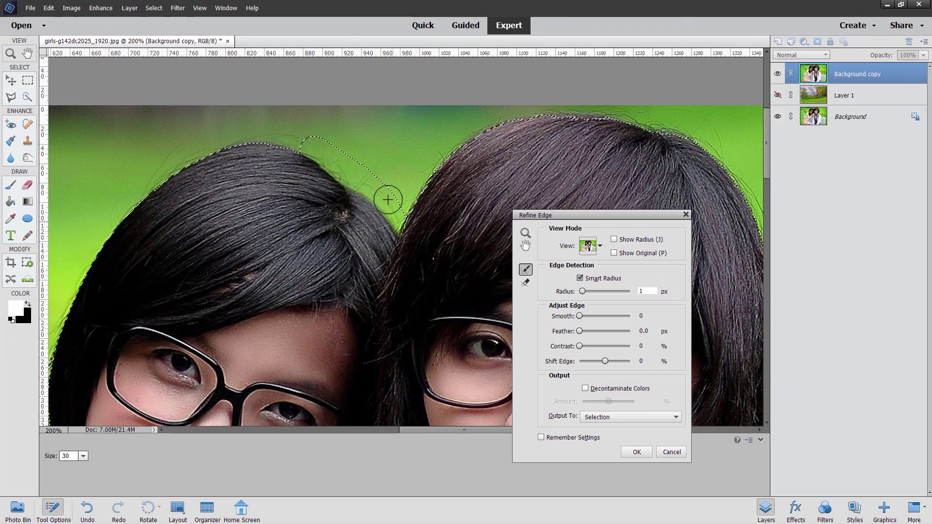
- Brush edge refinement over both hair tops, the gap between heads and the right girl's side
left_click_drag(392, 214, 420, 177)
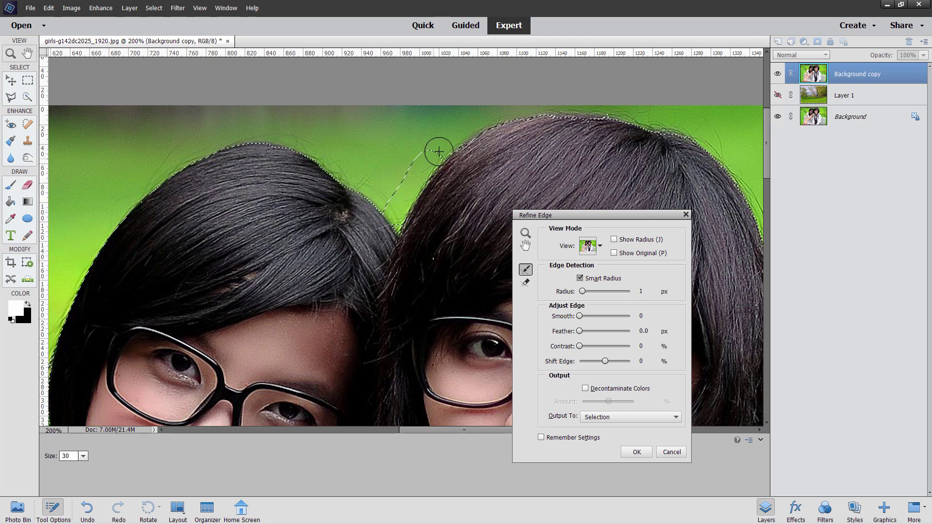
left_click_drag(471, 132, 512, 111)
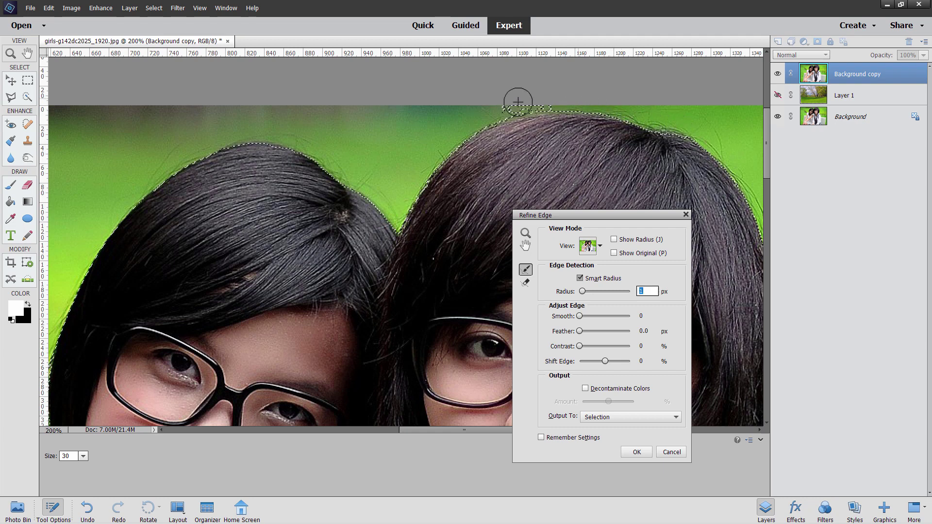
mouse_move(631, 118)
left_mouse_down()
mouse_move(509, 110)
mouse_move(670, 127)
left_mouse_up()
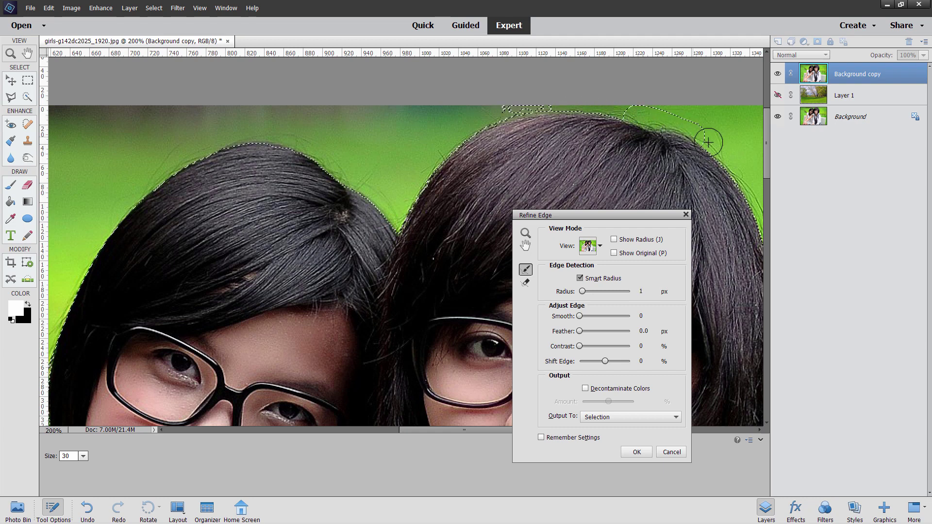
left_click_drag(734, 163, 633, 116)
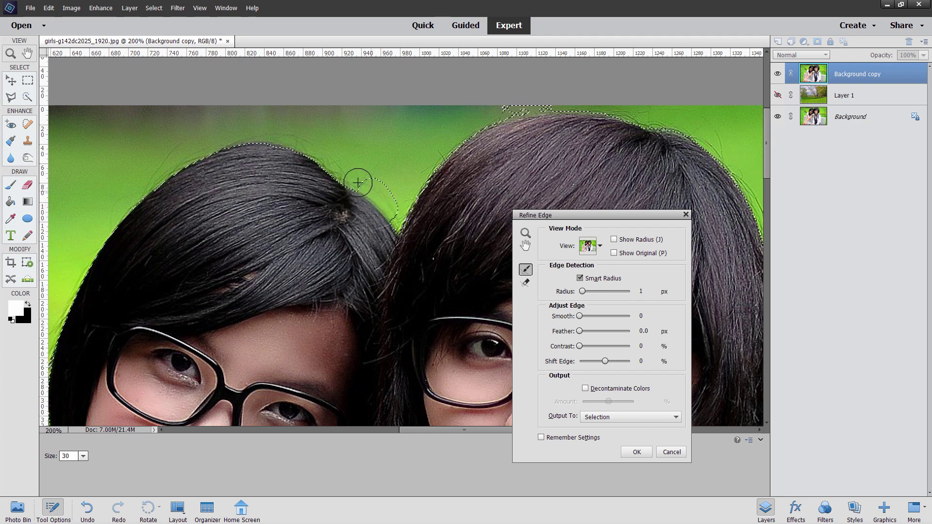
left_click_drag(296, 150, 267, 136)
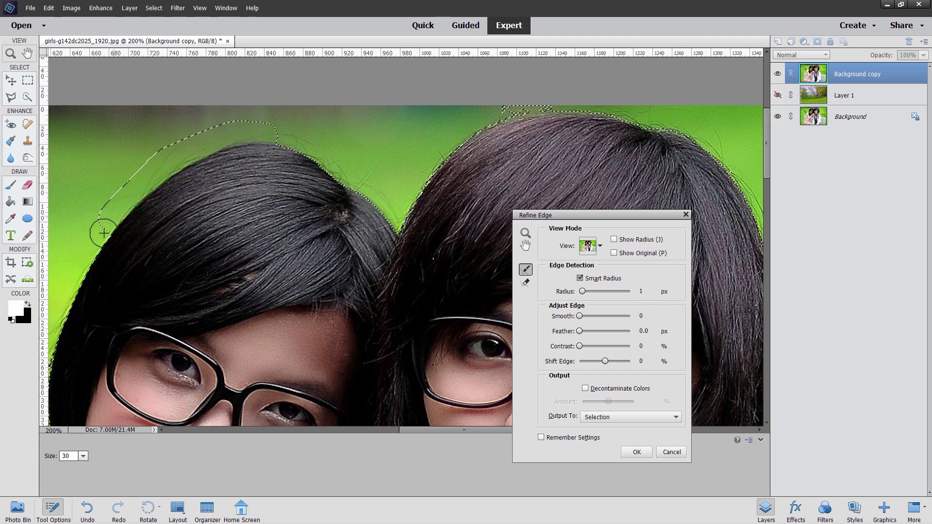
left_click(90, 248)
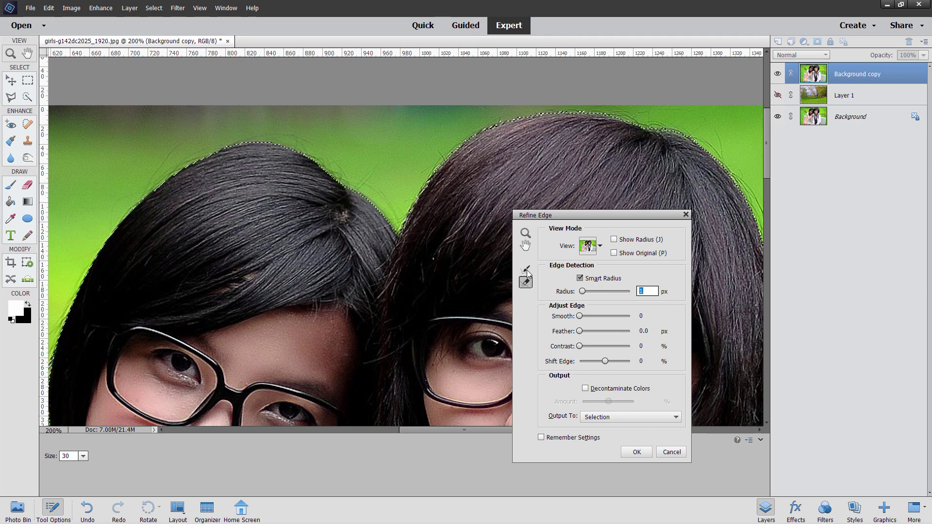
- Refine the edge of the left girl's hair and down her arm
left_click_drag(575, 219, 800, 216)
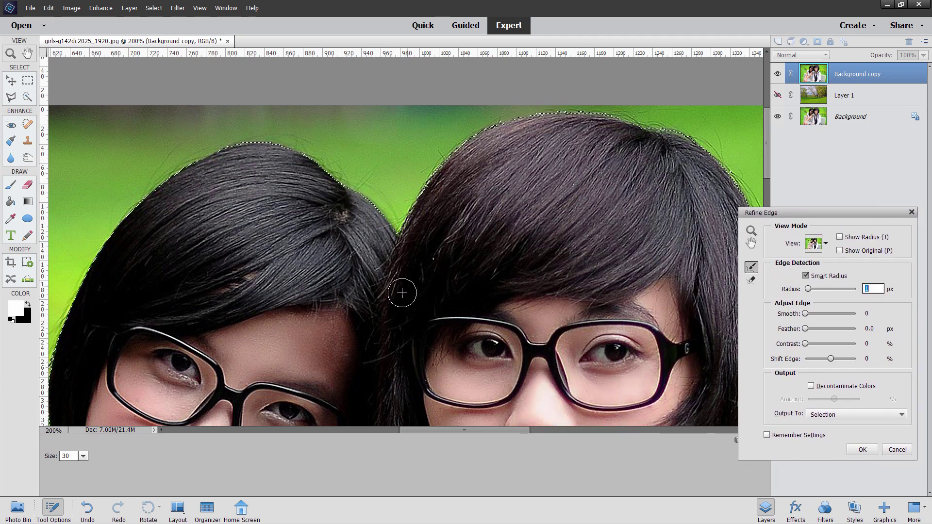
mouse_move(228, 277)
left_mouse_down()
mouse_move(300, 301)
mouse_move(364, 240)
left_mouse_up()
left_click_drag(280, 219, 278, 168)
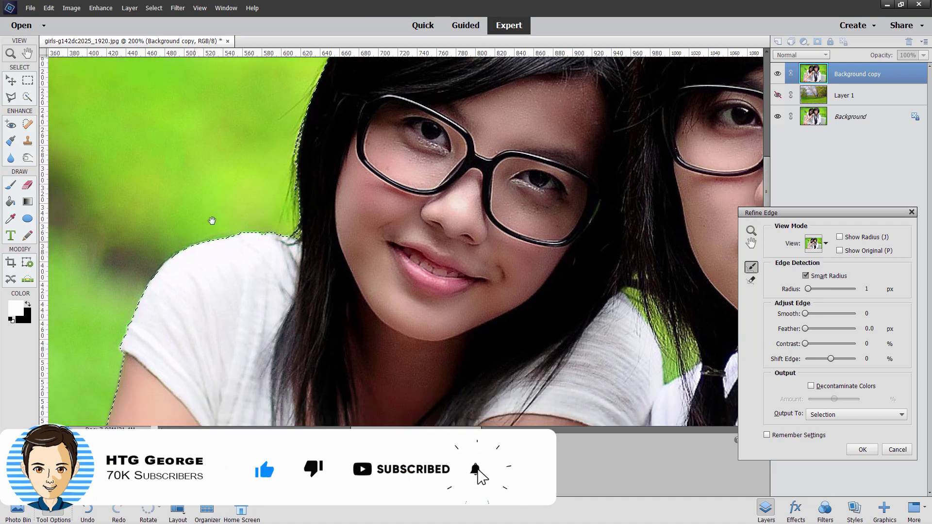
mouse_move(59, 355)
left_mouse_down()
mouse_move(154, 199)
mouse_move(247, 195)
left_mouse_up()
left_click_drag(285, 111, 256, 258)
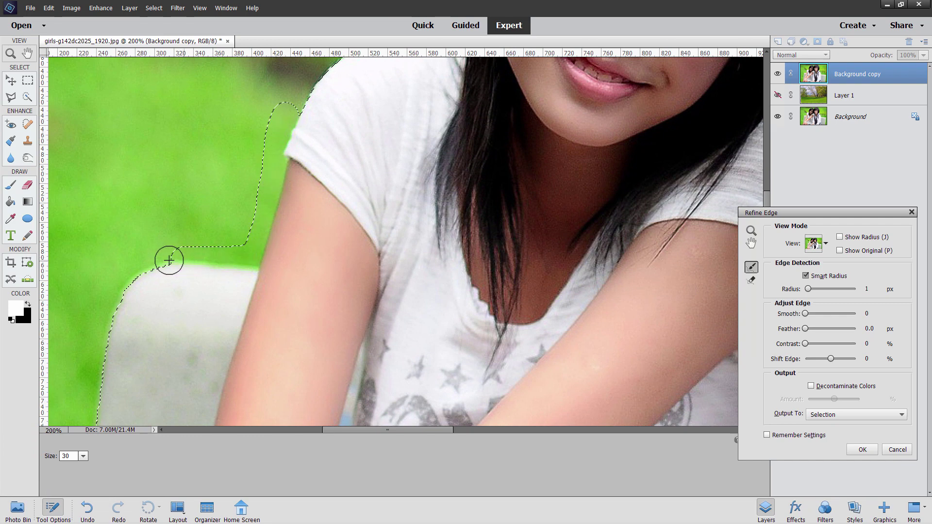
- Refine the selection edge along the side and top of the bench
left_click_drag(167, 260, 130, 286)
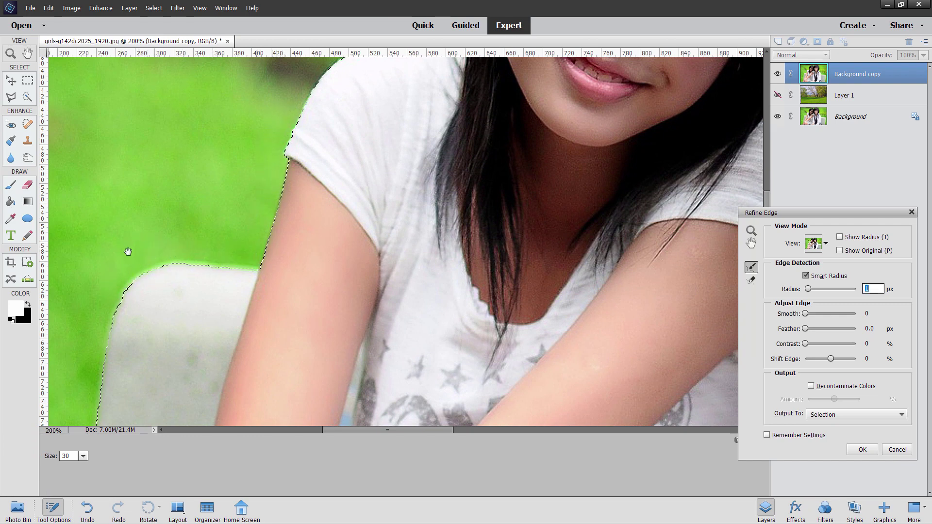
left_click_drag(127, 252, 258, 134)
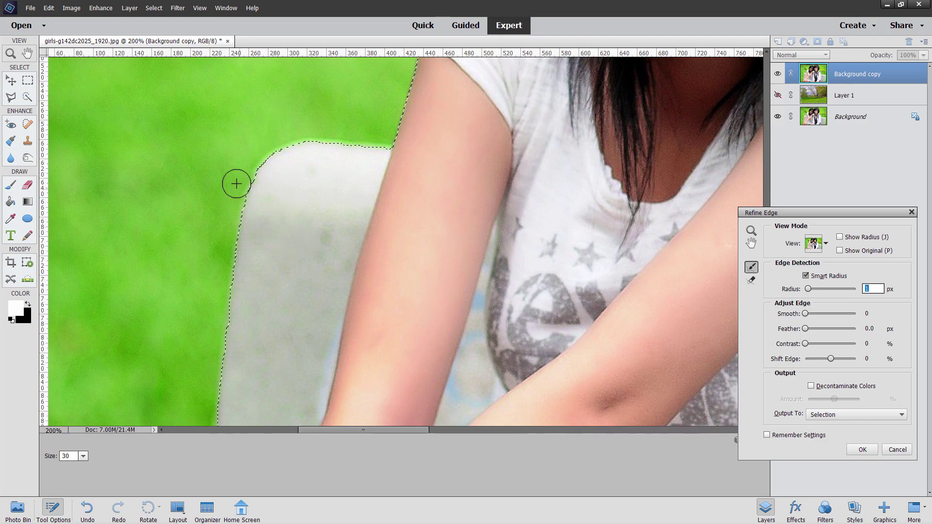
left_click_drag(236, 183, 232, 226)
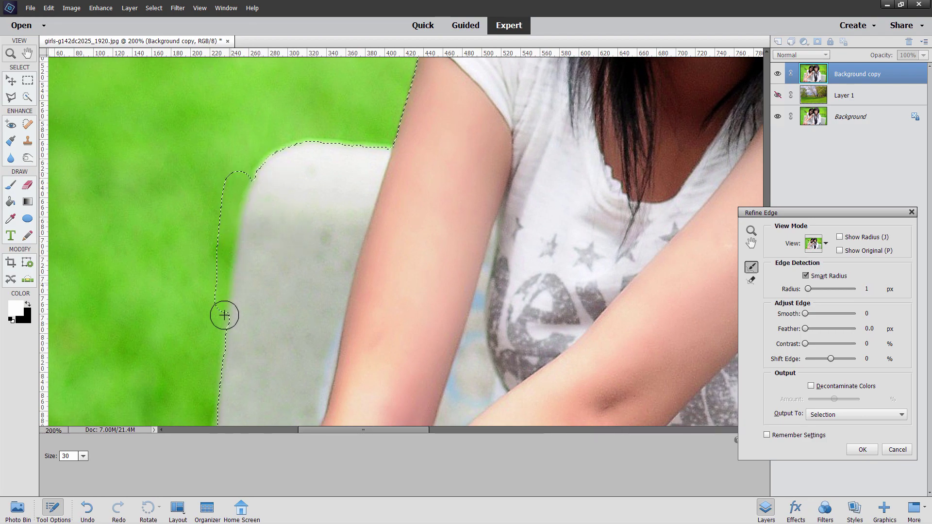
mouse_move(223, 319)
left_mouse_down()
mouse_move(209, 162)
mouse_move(203, 321)
mouse_move(201, 154)
mouse_move(220, 266)
mouse_move(197, 288)
mouse_move(189, 179)
mouse_move(153, 277)
left_mouse_up()
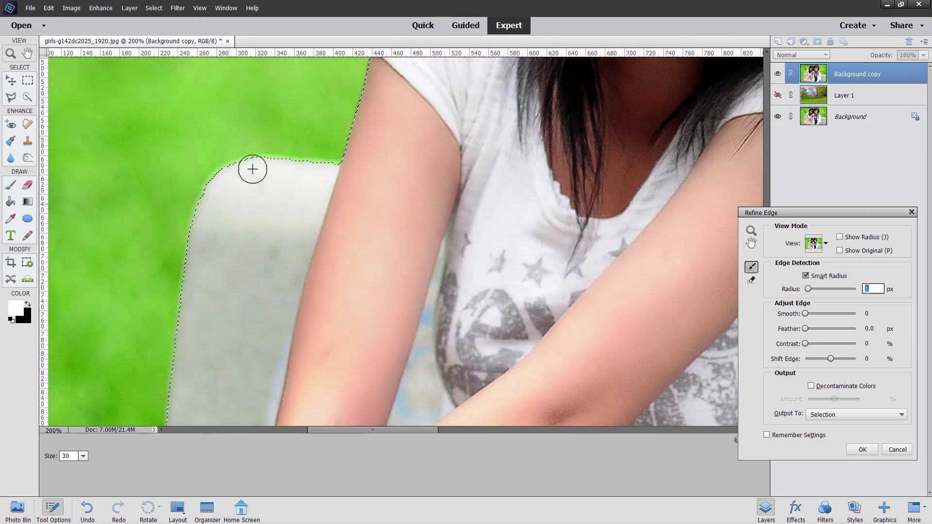
mouse_move(252, 162)
left_mouse_down()
mouse_move(320, 157)
mouse_move(270, 156)
left_mouse_up()
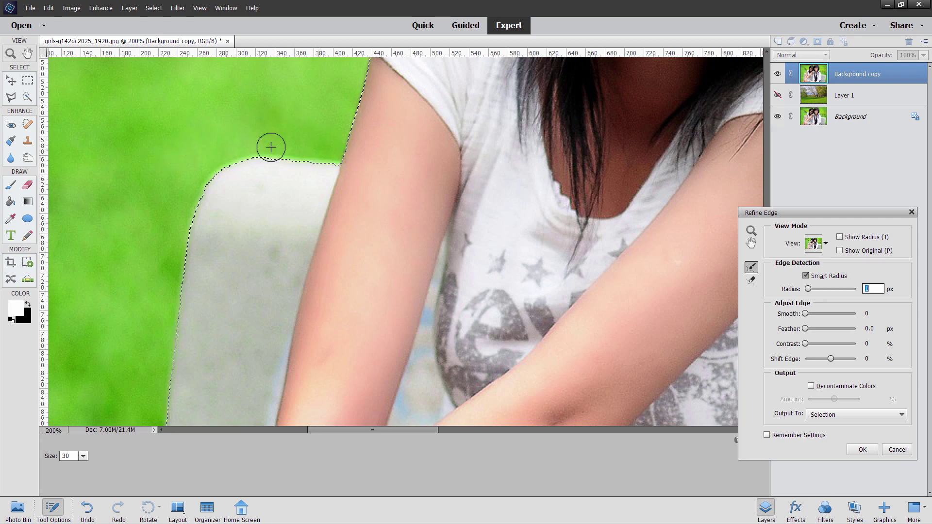
mouse_move(612, 153)
left_mouse_down()
mouse_move(155, 168)
mouse_move(407, 117)
left_mouse_up()
left_click_drag(365, 87, 400, 379)
- Brush edge refinement along the right girl's hair beside her neck and her shirt shoulder
left_click_drag(399, 161, 399, 320)
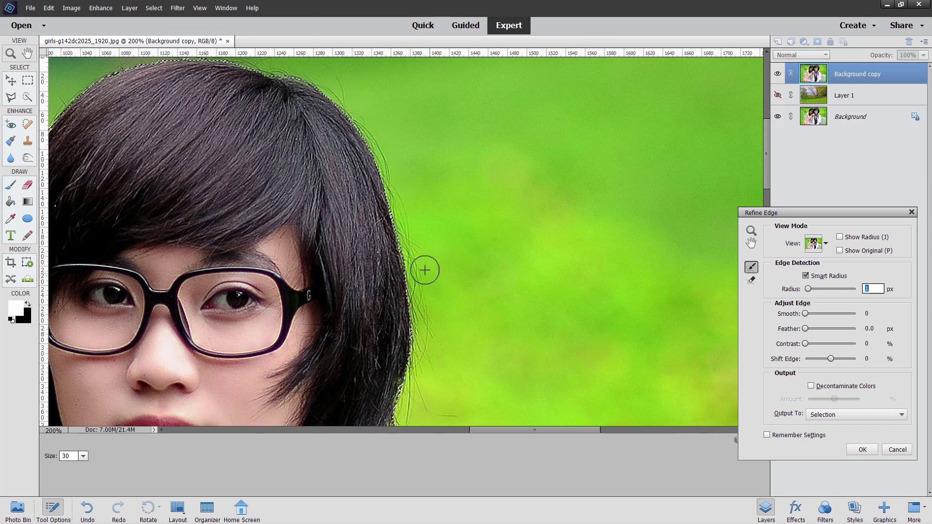
left_click_drag(414, 259, 420, 338)
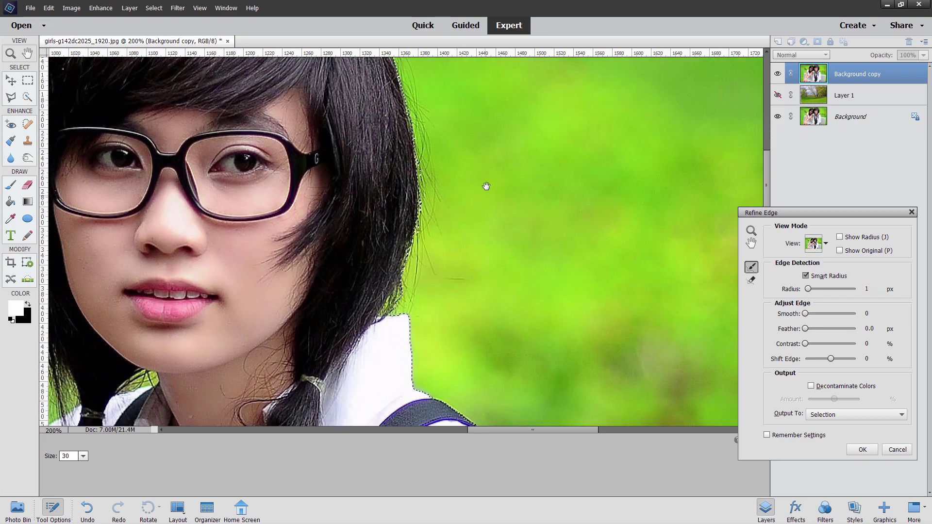
scroll(466, 349, "down", 5)
left_click_drag(437, 164, 424, 191)
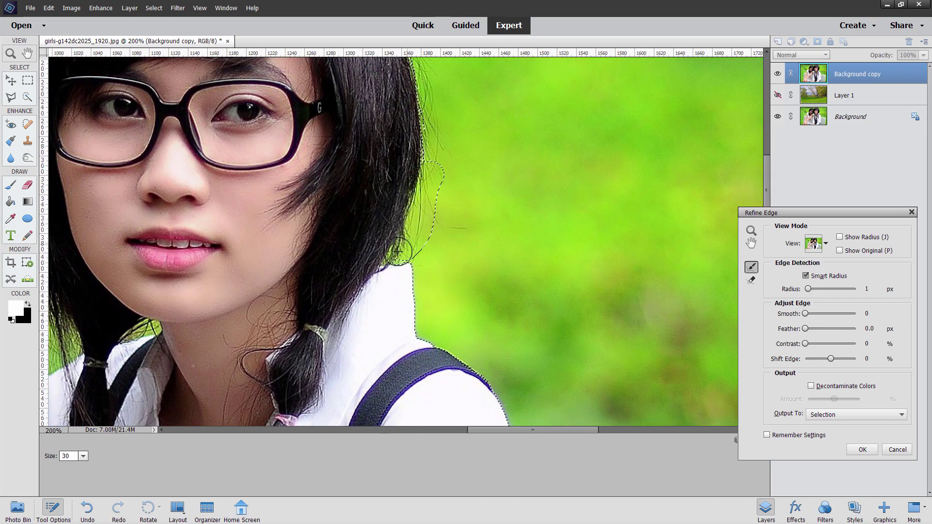
left_click_drag(419, 254, 442, 345)
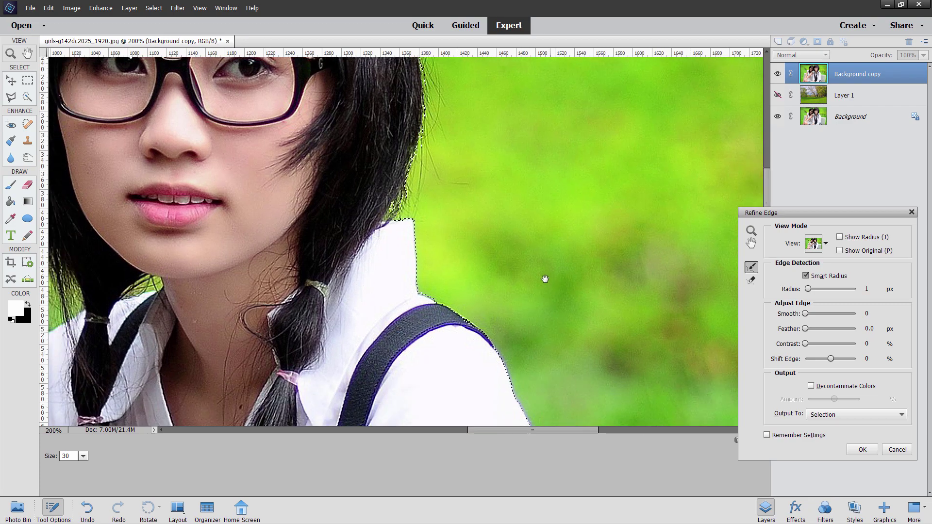
left_click_drag(553, 363, 507, 131)
left_click_drag(448, 133, 497, 228)
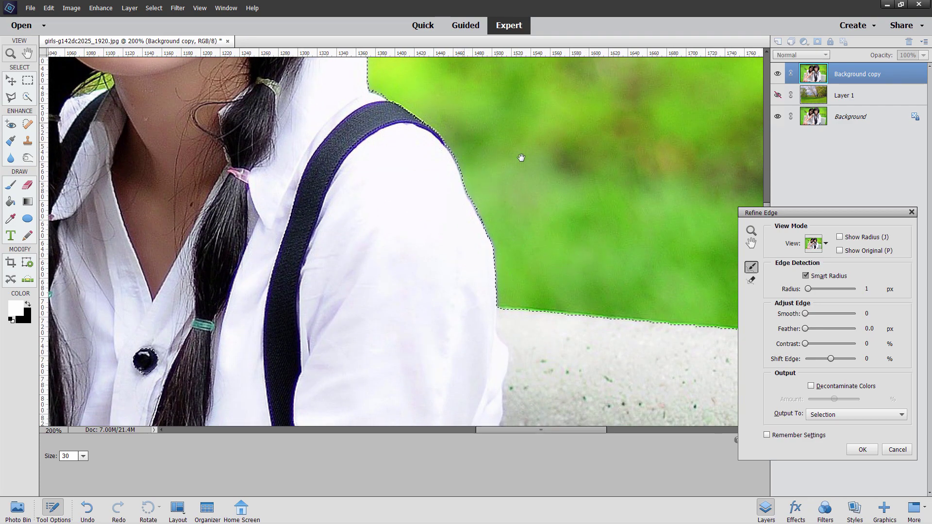
left_click_drag(538, 233, 666, 175)
left_click_drag(269, 218, 340, 234)
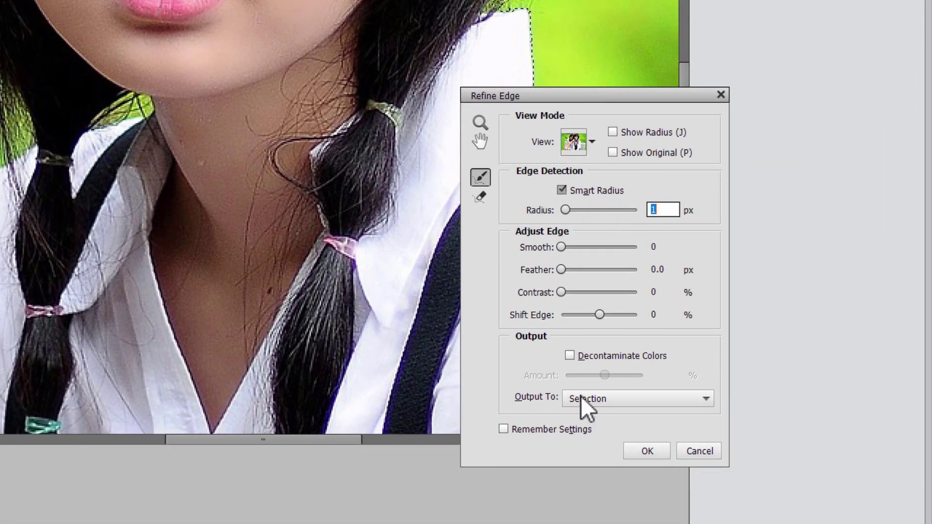
- Output the refinement as 'New Layer with Layer Mask' and make the meadow Layer 1 visible
left_click(645, 400)
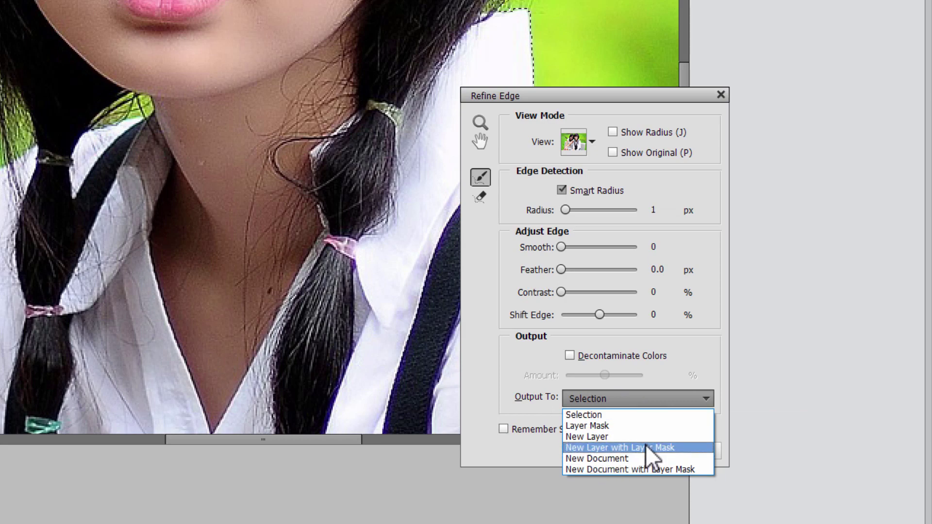
left_click(634, 447)
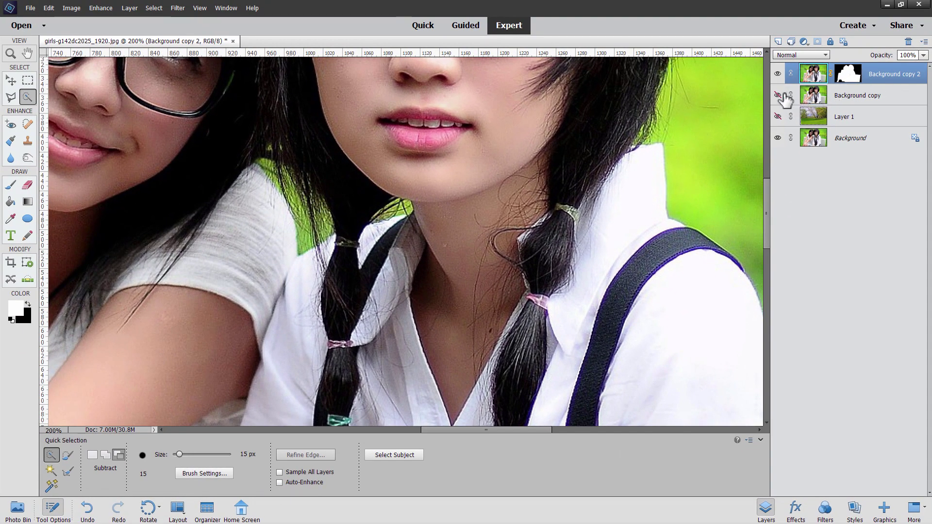
left_click(778, 116)
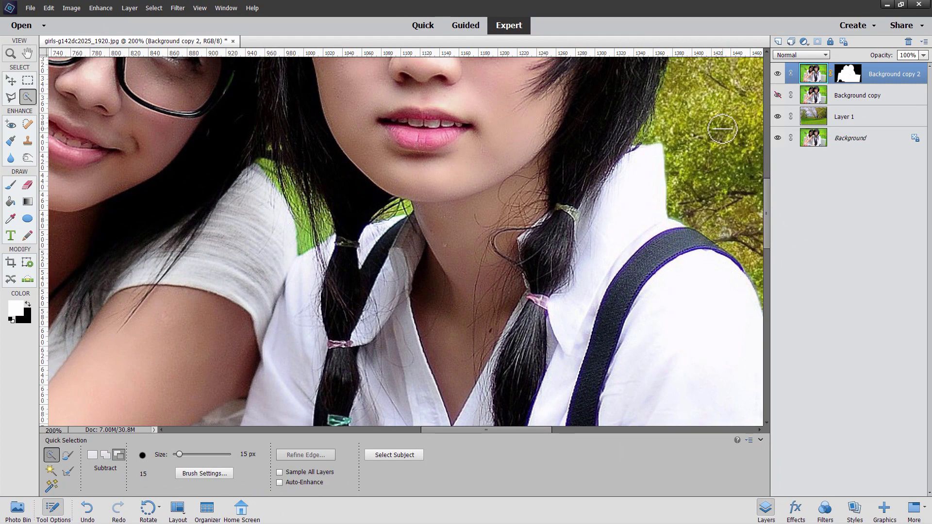
- Fit the view with Ctrl+0, then move, scale up and commit the meadow Layer 1
key("ctrl+0")
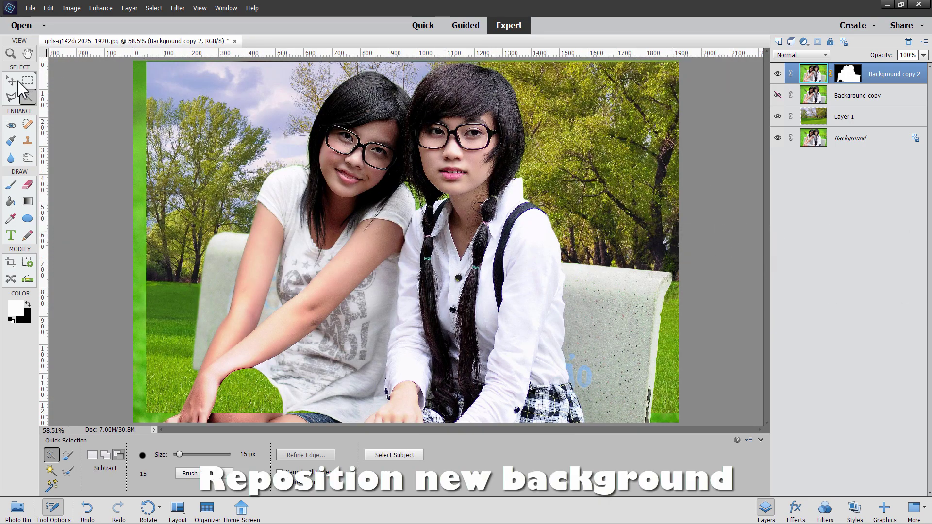
left_click(11, 80)
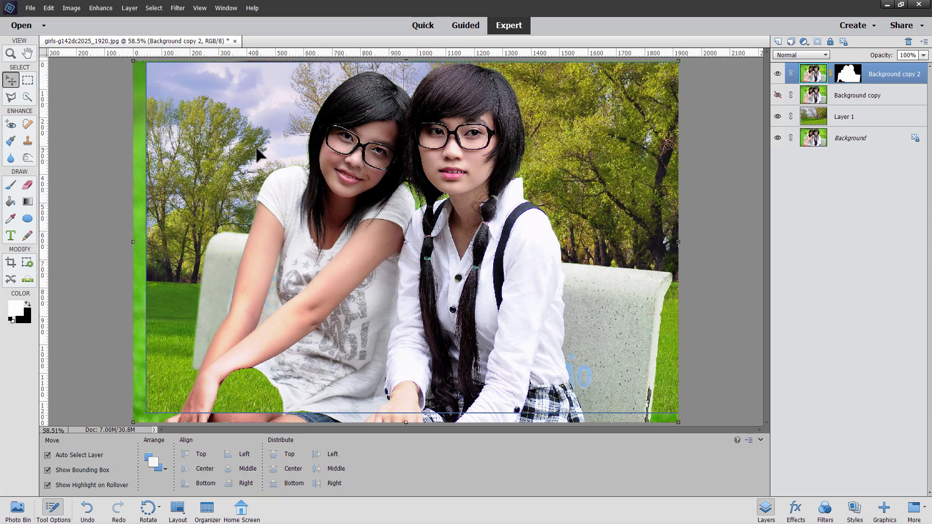
left_click_drag(256, 146, 619, 197)
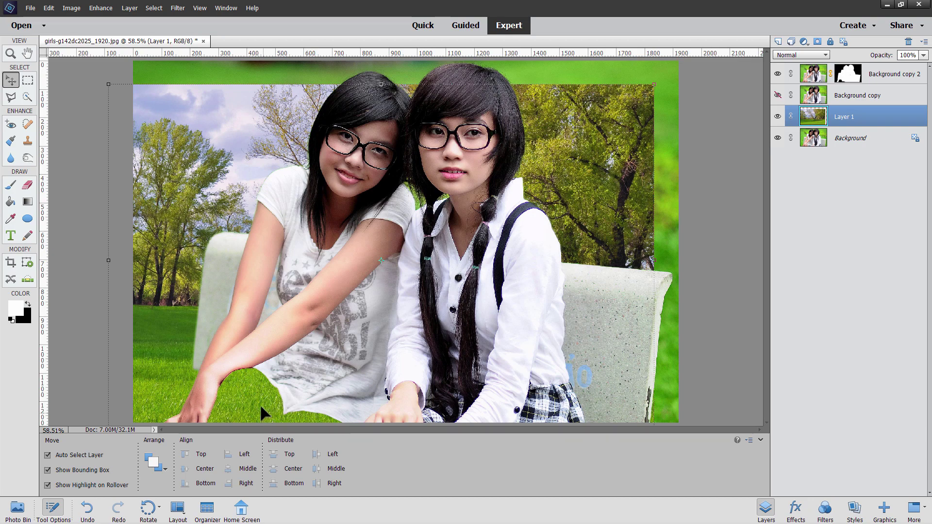
left_click_drag(607, 159, 562, 212)
mouse_move(609, 136)
left_mouse_down()
mouse_move(828, 5)
mouse_move(844, 7)
left_mouse_up()
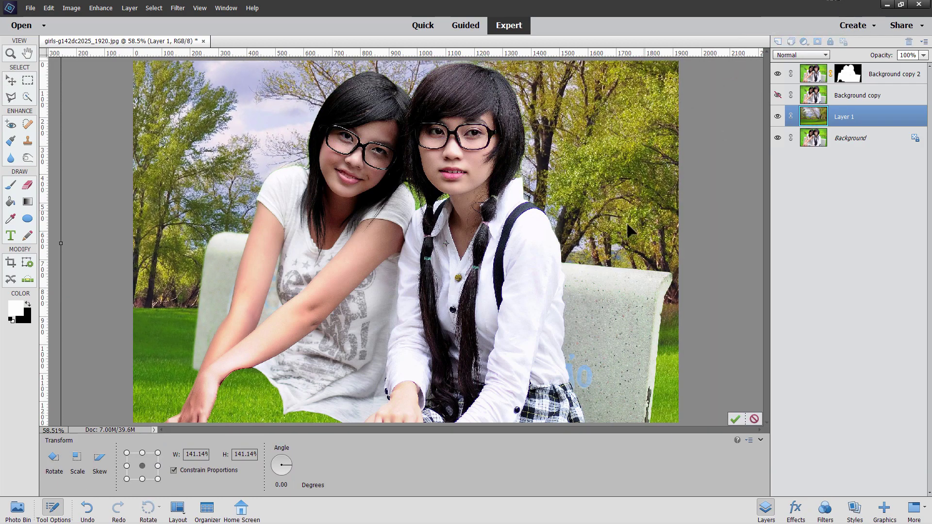
mouse_move(624, 223)
left_mouse_down()
mouse_move(634, 151)
mouse_move(621, 232)
left_mouse_up()
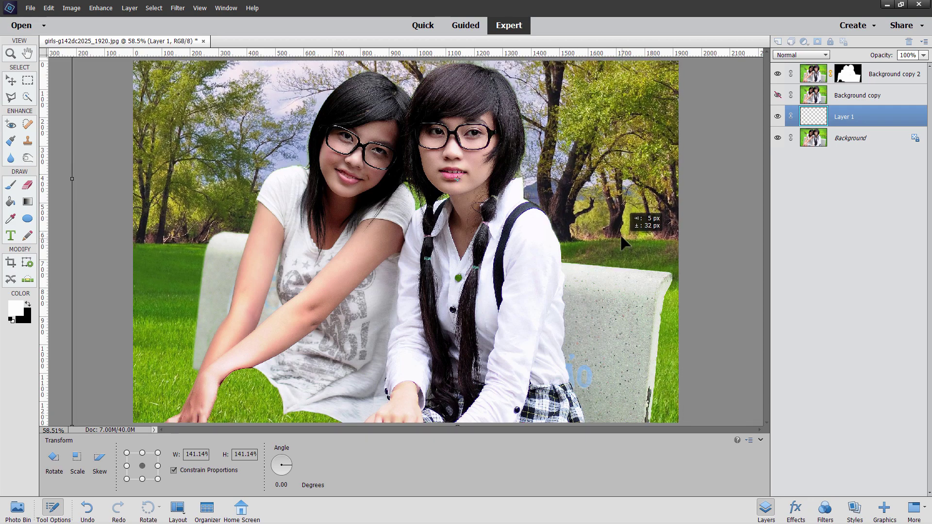
mouse_move(621, 232)
left_mouse_down()
mouse_move(628, 242)
mouse_move(676, 243)
left_mouse_up()
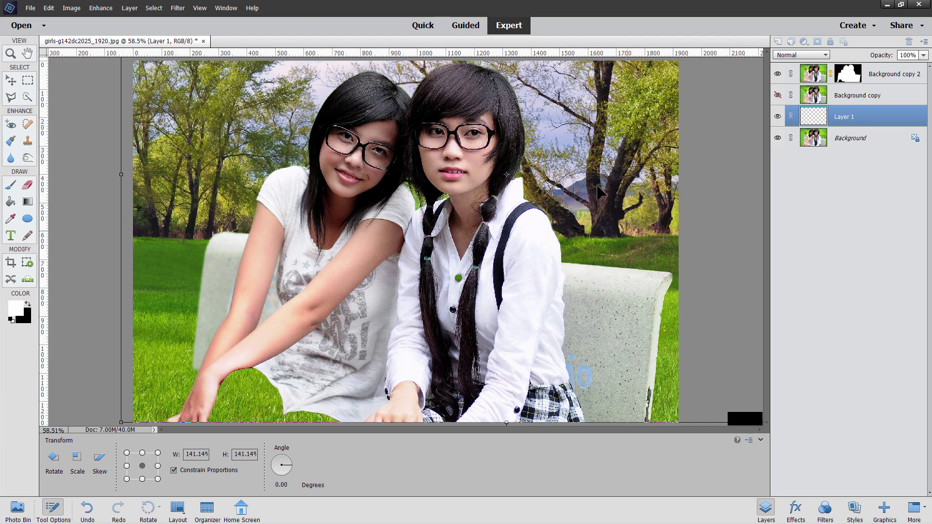
left_click_drag(604, 221, 616, 221)
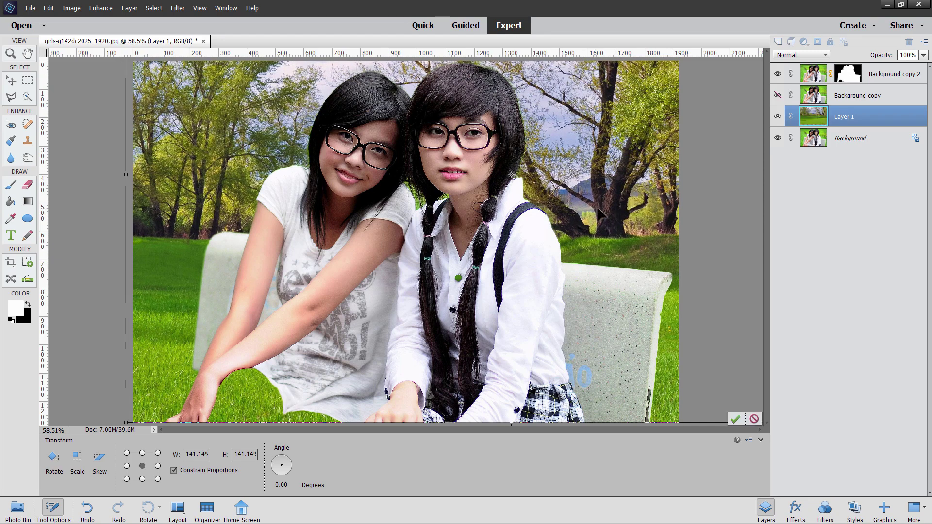
left_click(734, 420)
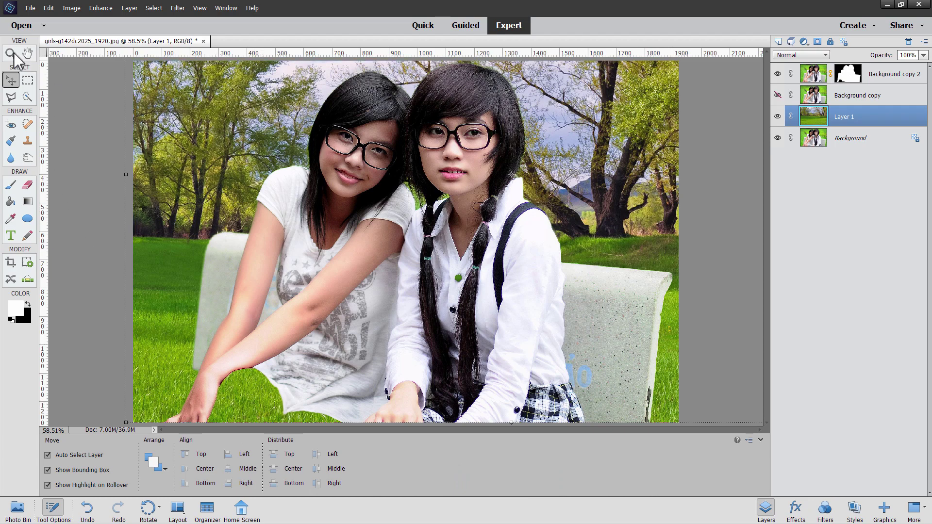
- Zoom to 200% on the grass by the leg and target the Background copy 2 mask
left_click(13, 57)
left_click(248, 394)
left_click(248, 397)
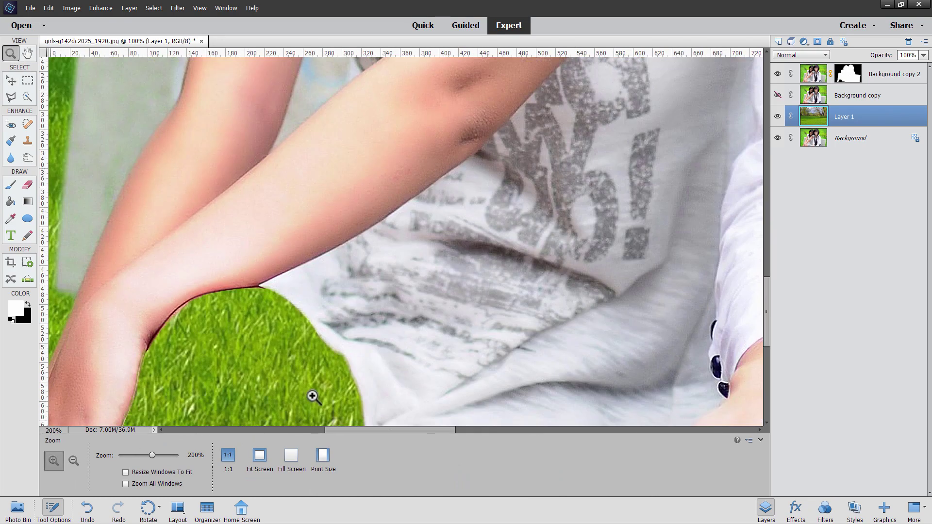
scroll(345, 387, "down", 5)
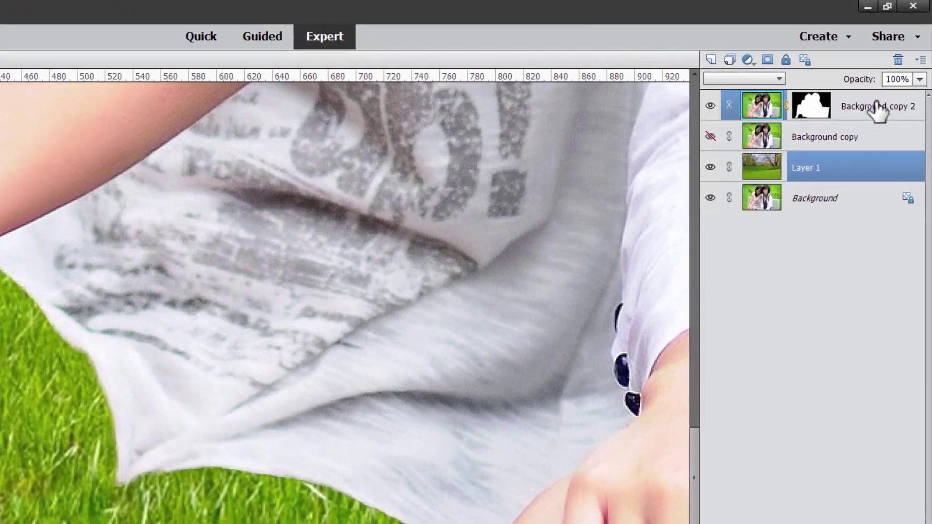
left_click(874, 80)
left_click(842, 80)
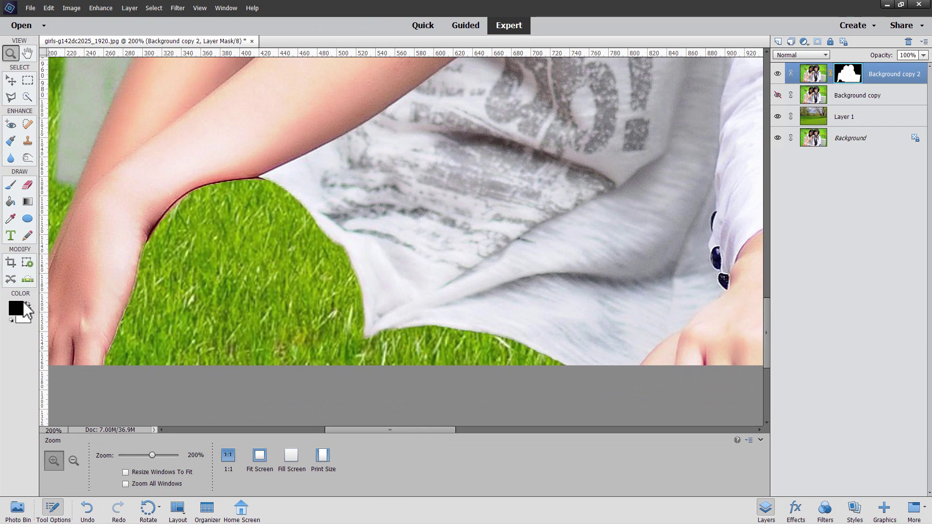
- Paint white on the mask to restore the arm edge and the leg over the grass
left_click(12, 185)
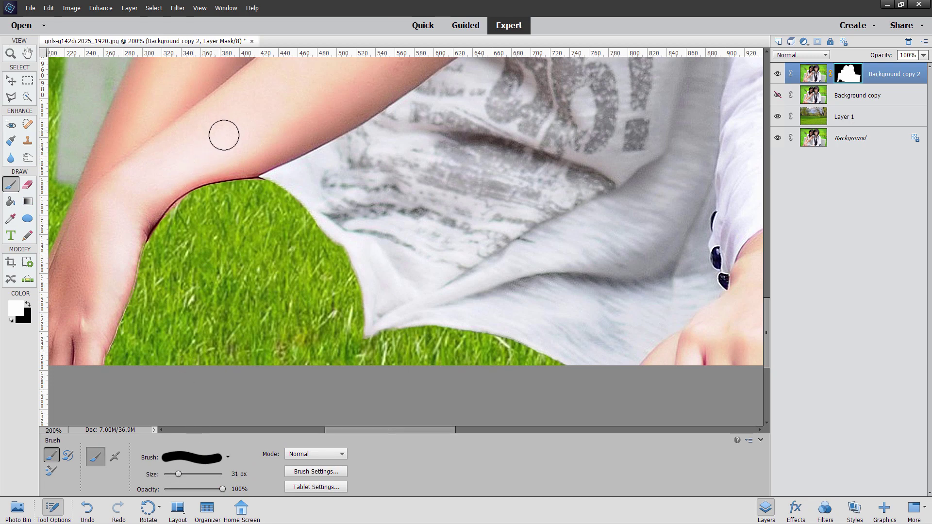
mouse_move(254, 177)
left_mouse_down()
mouse_move(115, 356)
mouse_move(197, 240)
left_mouse_up()
mouse_move(196, 356)
left_mouse_down()
mouse_move(218, 219)
mouse_move(237, 251)
left_mouse_up()
mouse_move(226, 360)
left_mouse_down()
mouse_move(253, 317)
mouse_move(218, 222)
mouse_move(270, 197)
mouse_move(305, 226)
mouse_move(284, 238)
mouse_move(287, 378)
mouse_move(284, 349)
mouse_move(332, 270)
mouse_move(357, 375)
mouse_move(394, 320)
mouse_move(429, 310)
mouse_move(473, 342)
mouse_move(519, 324)
mouse_move(531, 373)
left_mouse_up()
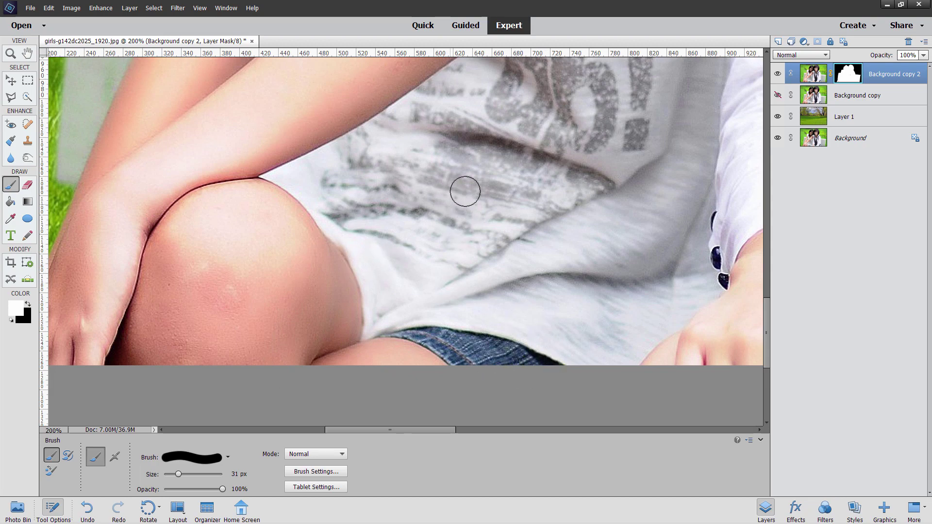
left_click_drag(389, 430, 448, 429)
scroll(401, 284, "up", 5)
left_click_drag(381, 317, 462, 257)
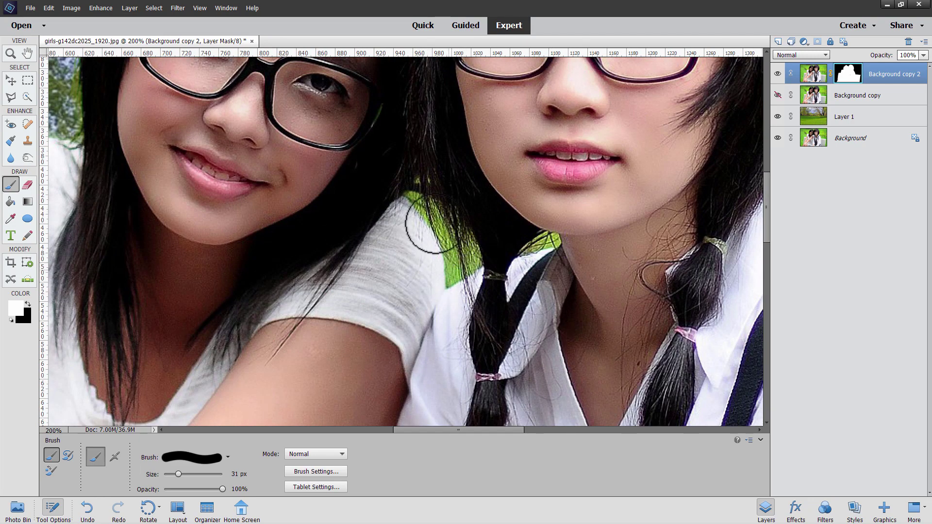
- Toggle the top layer's visibility to check, then zoom to 400% on the shoulder
left_click(778, 73)
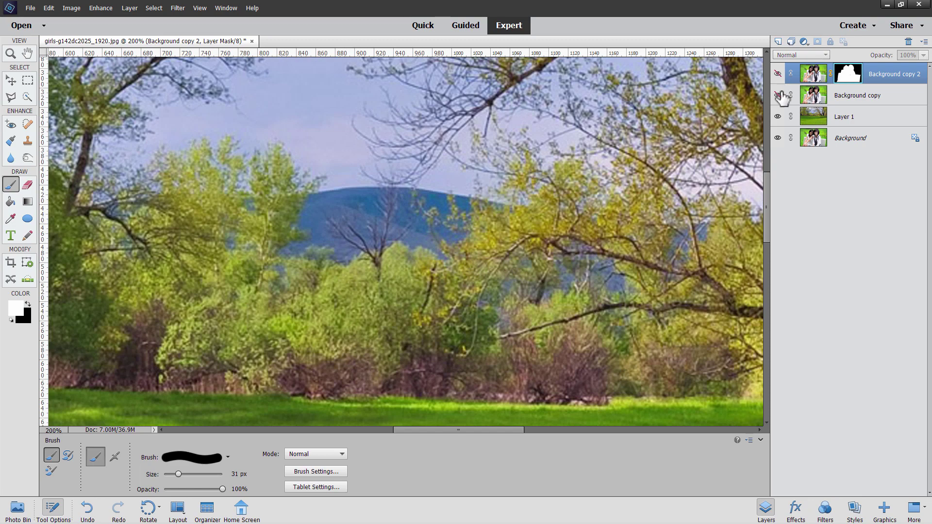
left_click(778, 73)
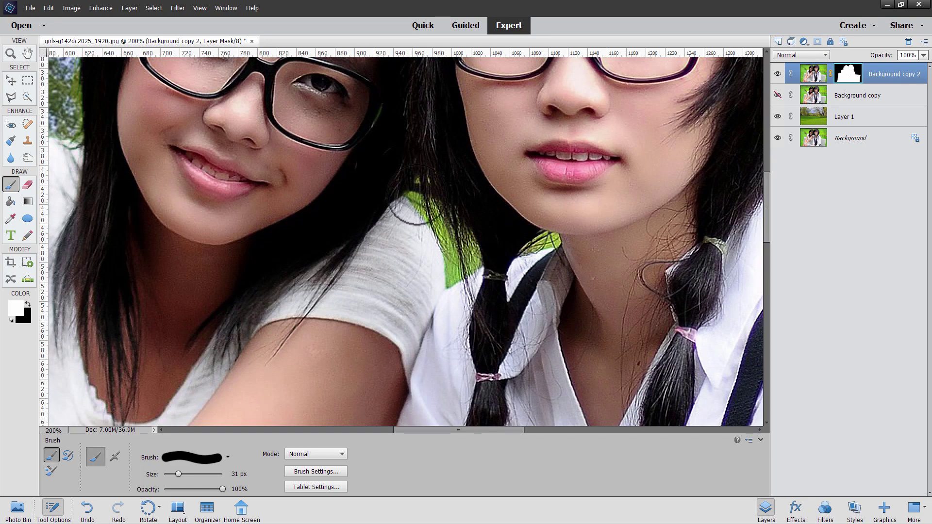
left_click(11, 54)
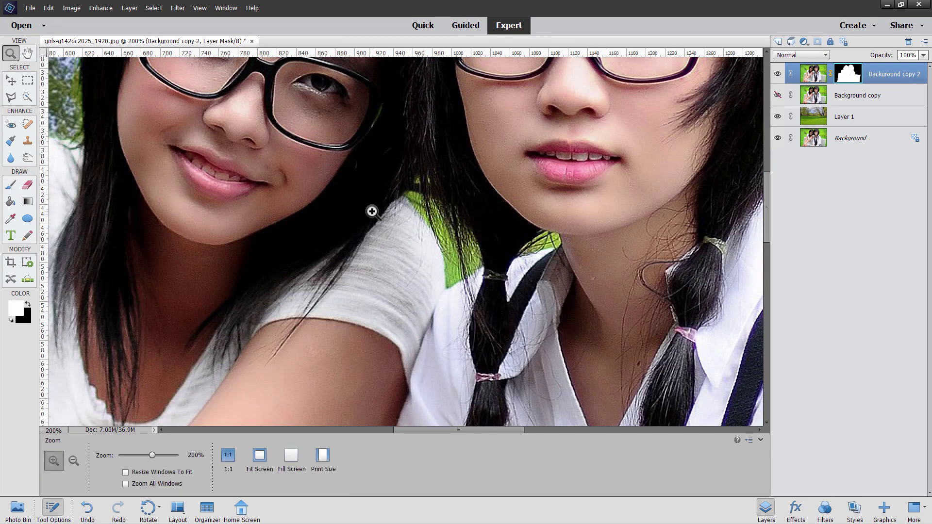
left_click(468, 233)
left_click(470, 236)
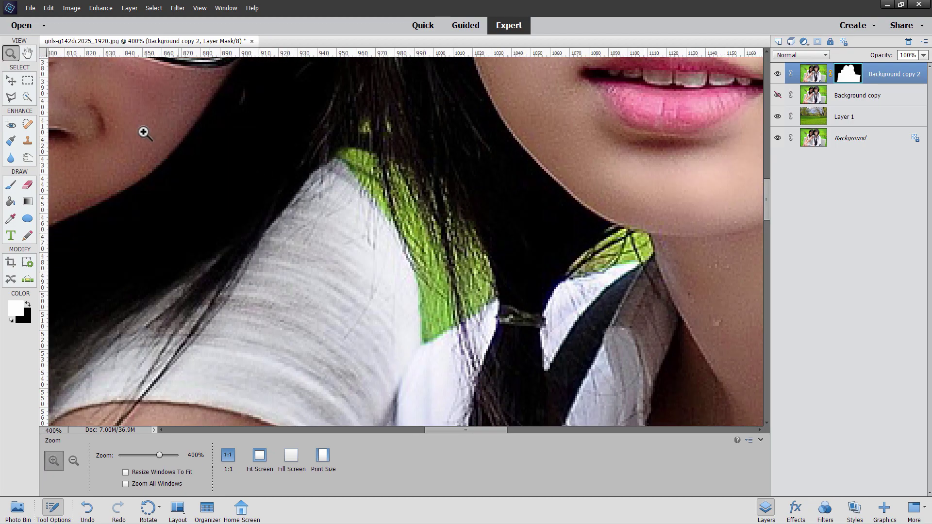
- Magic Wand-select the green patch by the collar, undoing one selection change
left_click(27, 97)
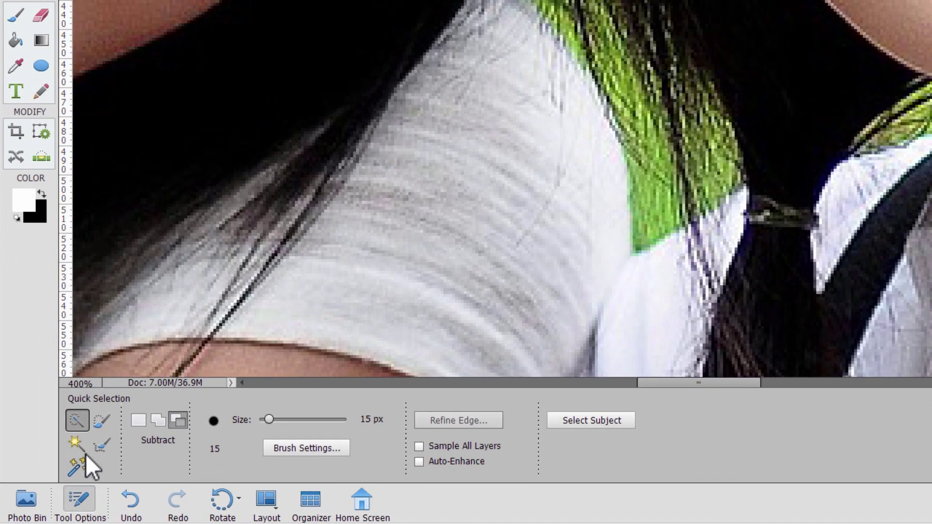
left_click(86, 452)
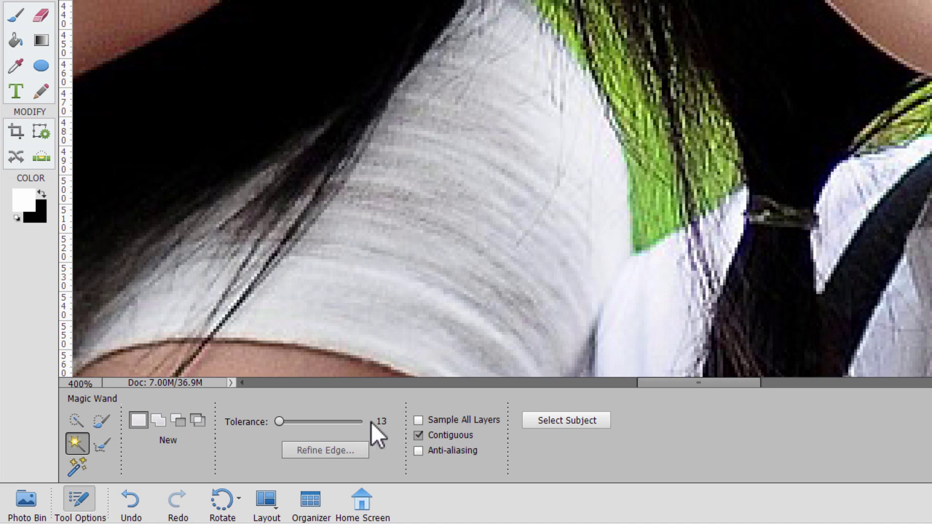
left_click(652, 191)
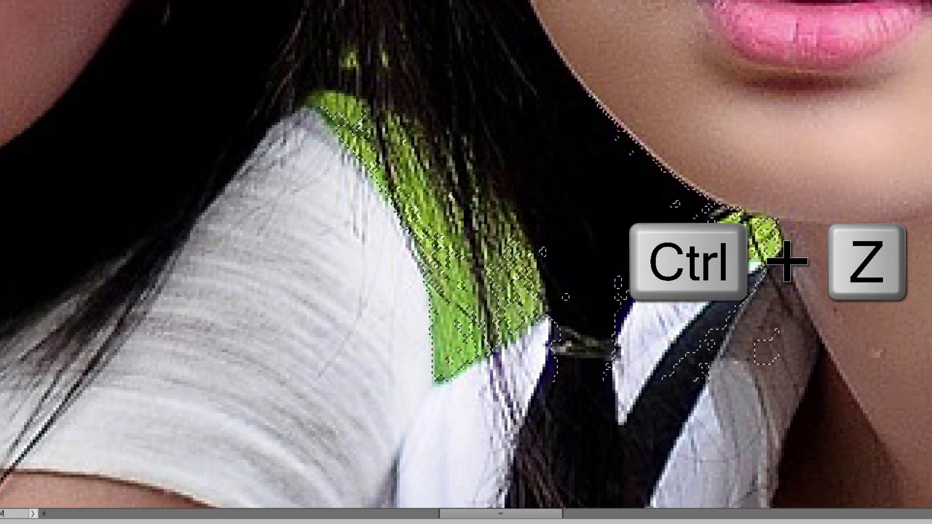
key("ctrl+z")
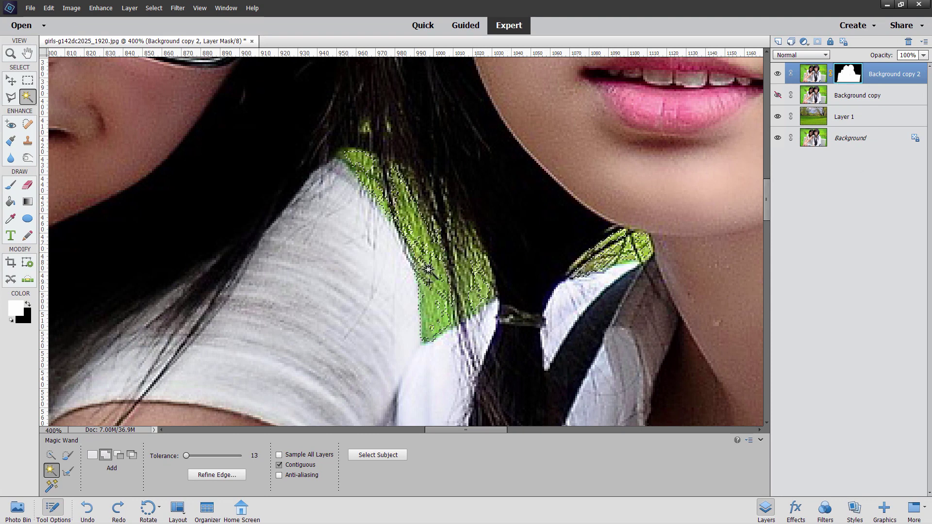
- Paint black with the 13 px brush over the green shoulder fringe, then deselect
left_click(12, 187)
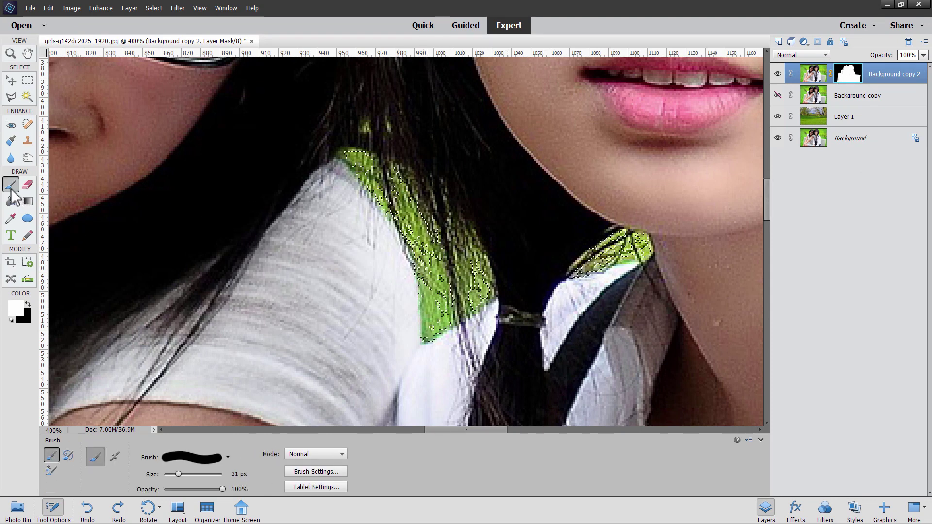
left_click(27, 304)
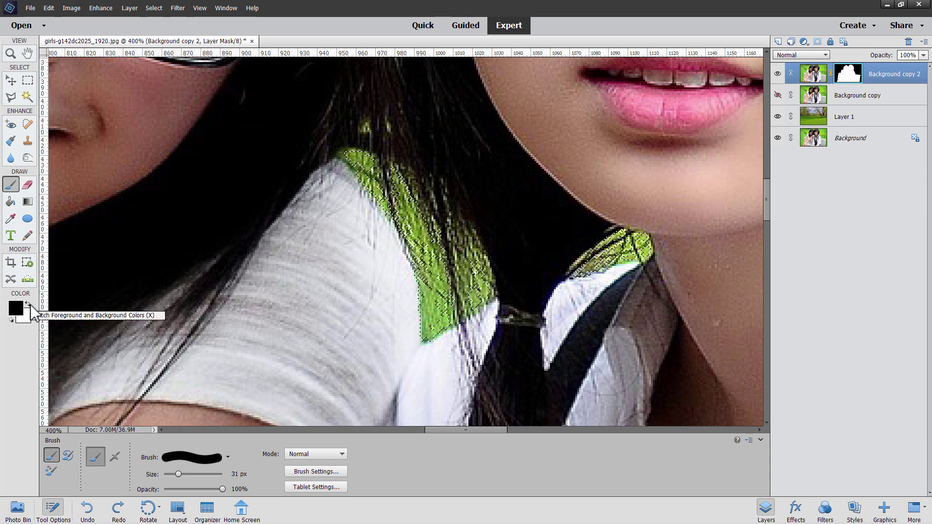
left_click(227, 460)
scroll(197, 411, "down", 4)
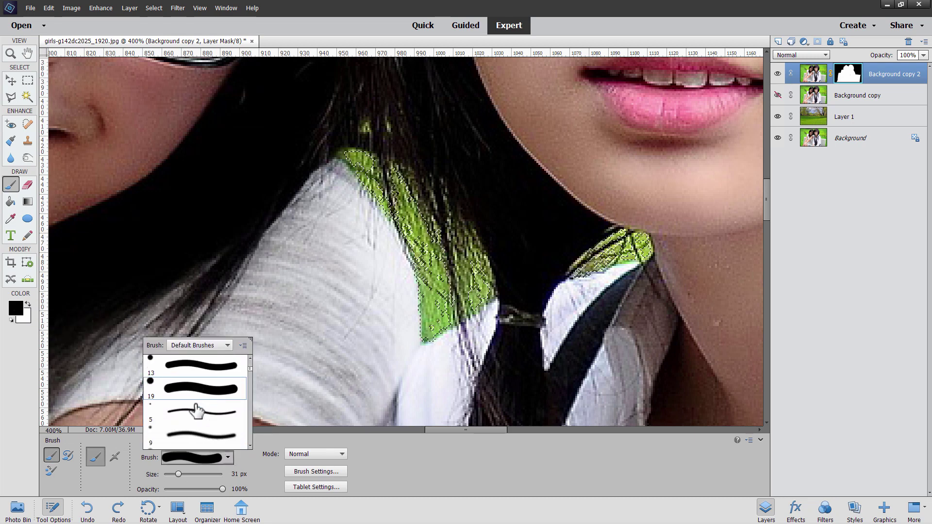
scroll(197, 411, "down", 5)
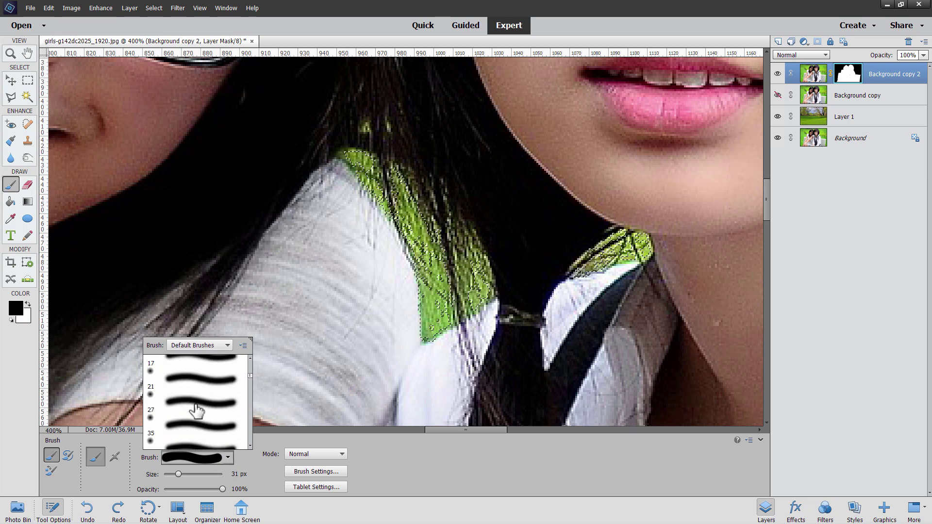
scroll(197, 411, "down", 1)
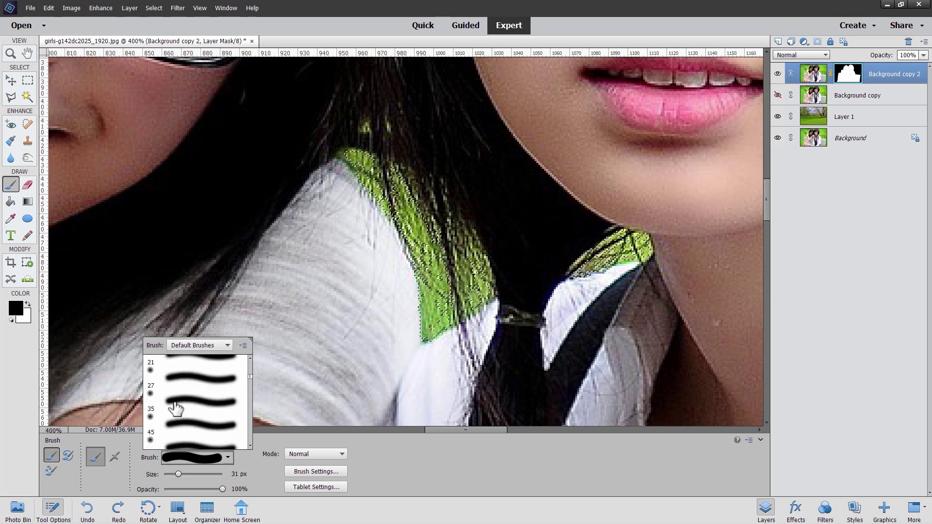
left_click(176, 406)
left_click(194, 400)
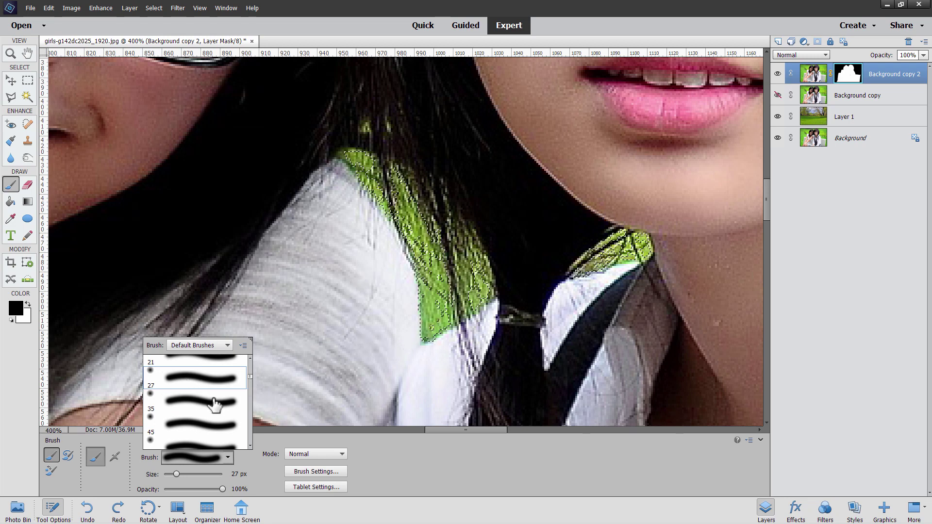
scroll(211, 410, "up", 3)
left_click(179, 382)
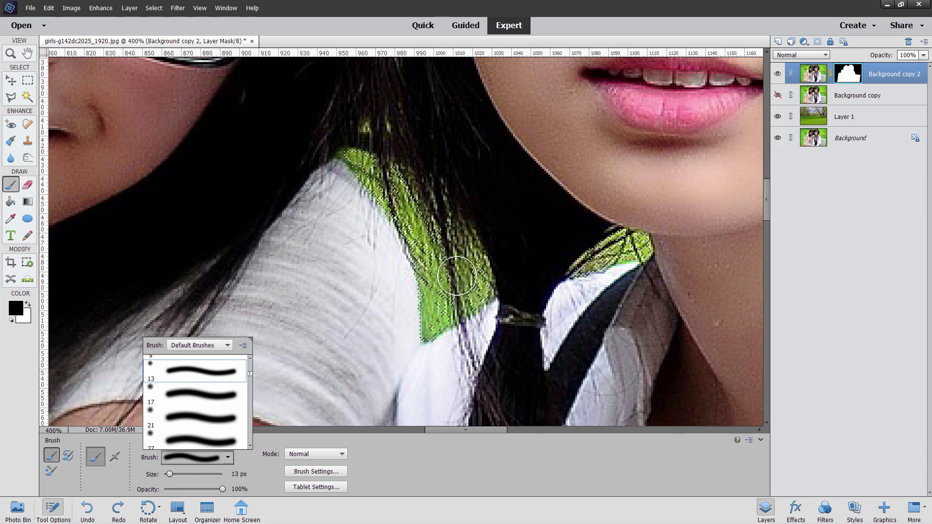
left_click_drag(432, 258, 436, 282)
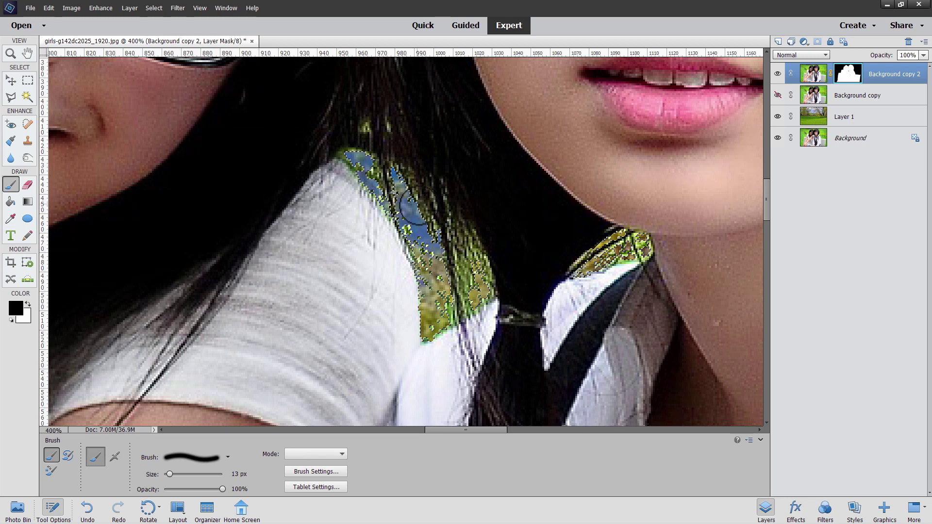
key("ctrl+d")
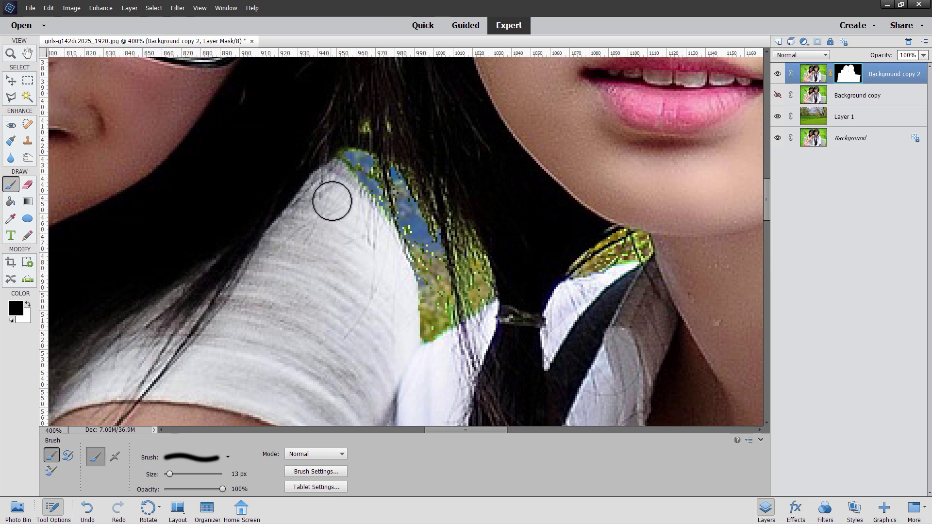
- Blur the hair, shirt edge and yellow-green collar edges, then fit the image on screen
left_click(11, 157)
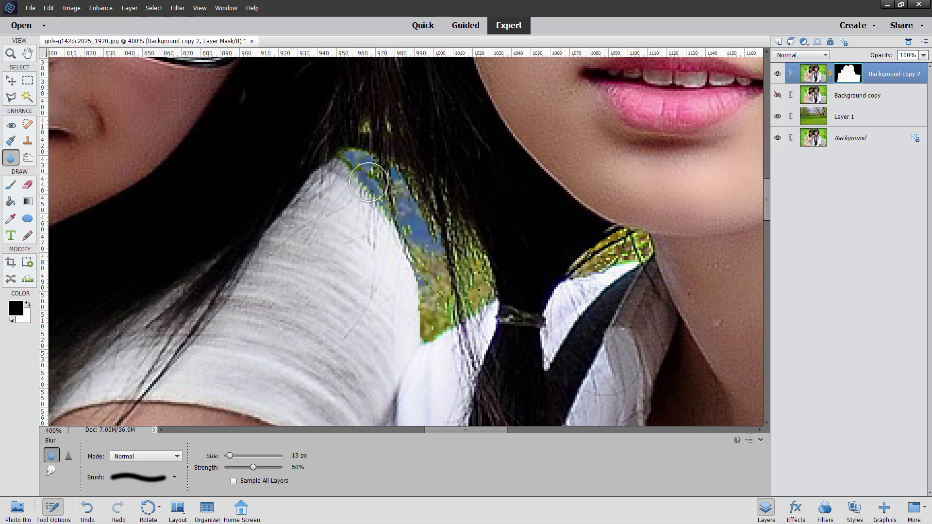
left_click_drag(358, 171, 397, 175)
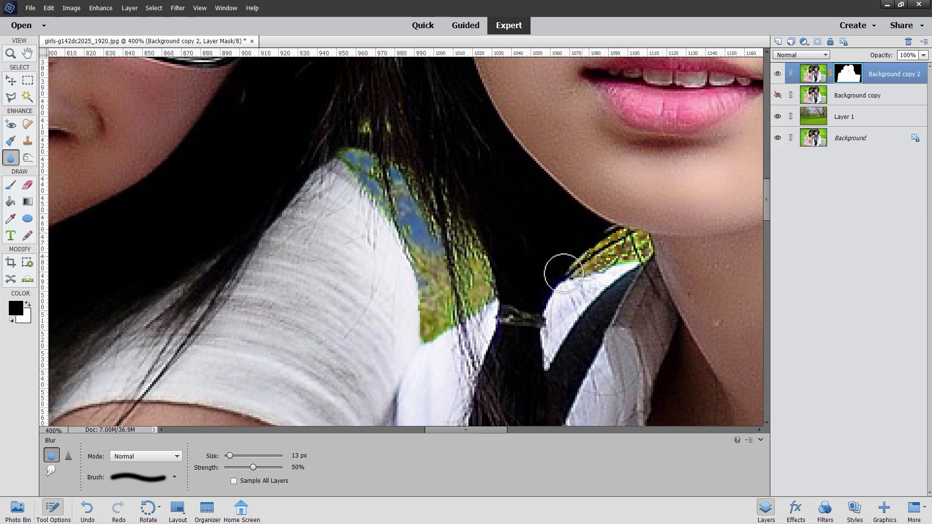
mouse_move(582, 262)
left_mouse_down()
mouse_move(656, 240)
mouse_move(598, 263)
left_mouse_up()
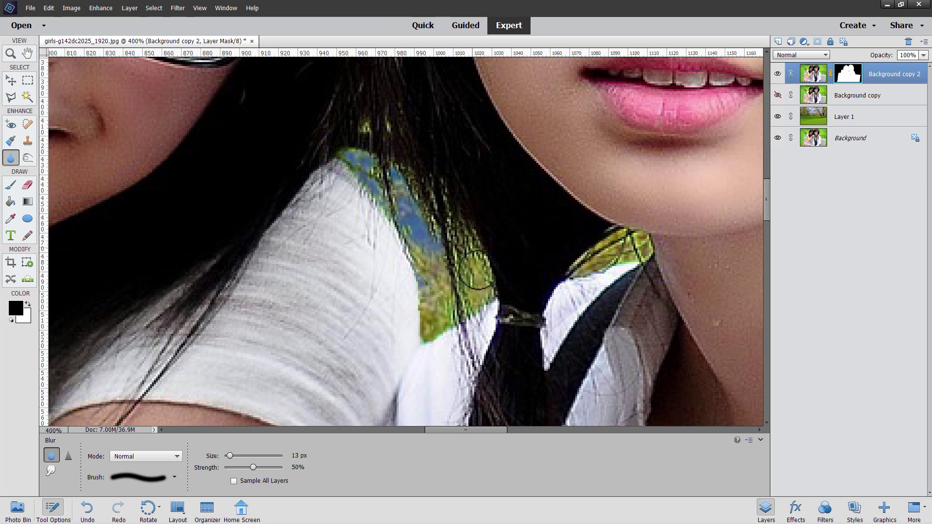
left_click_drag(479, 278, 426, 238)
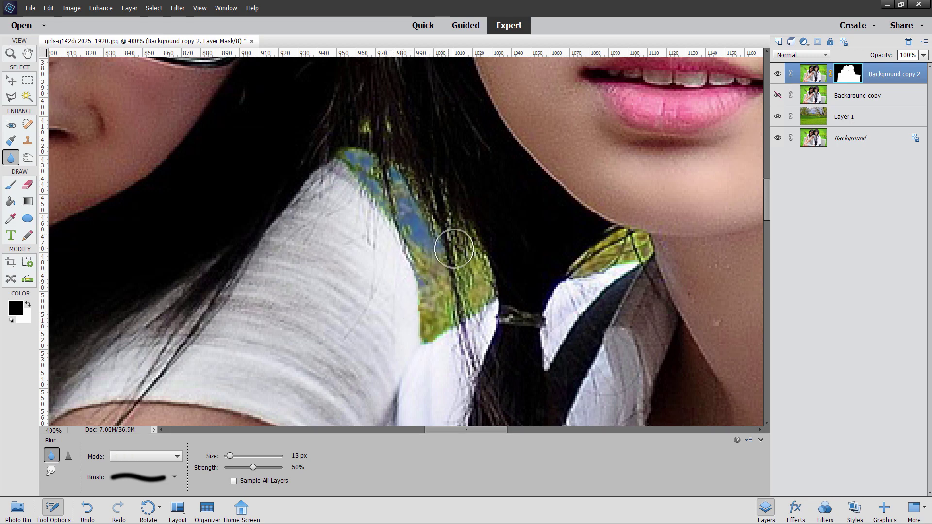
key("ctrl+0")
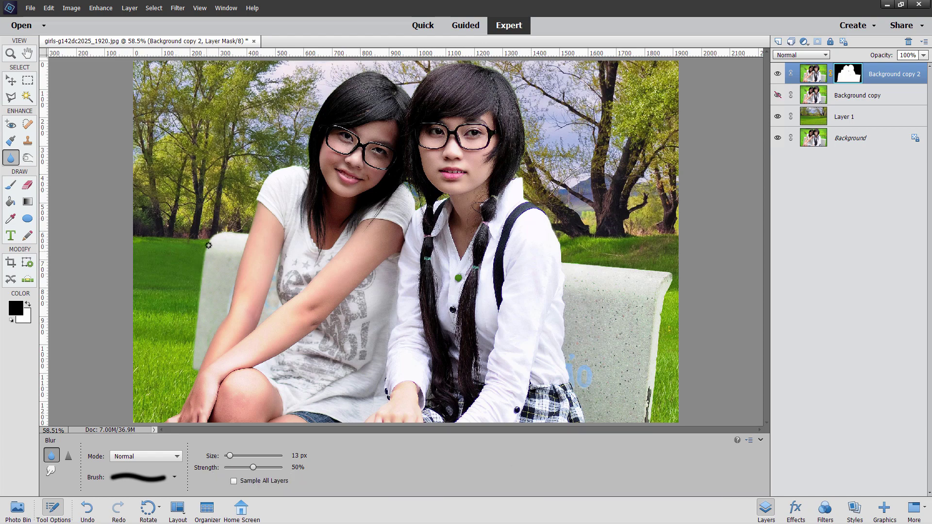
key("v")
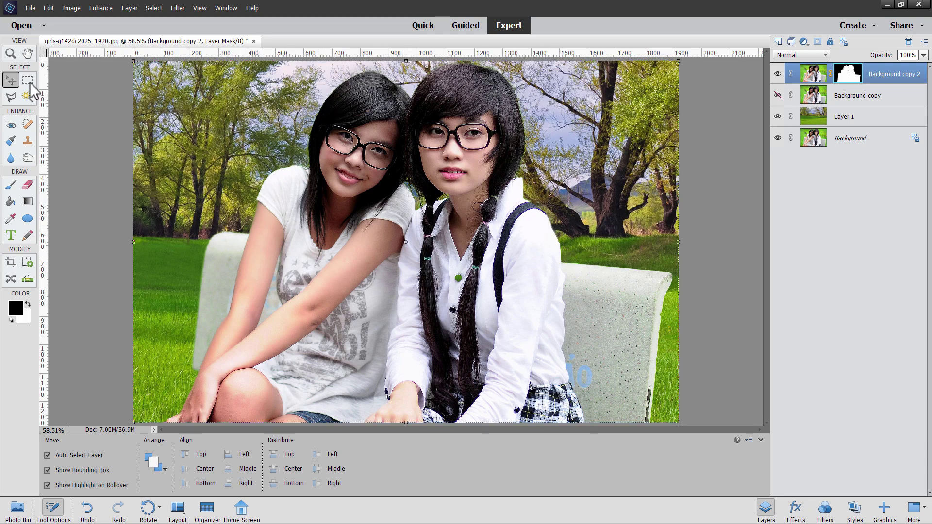
- Zoom in on the left girl's shoulder and set the Burn tool to Midtones
left_click(12, 53)
left_click(249, 226)
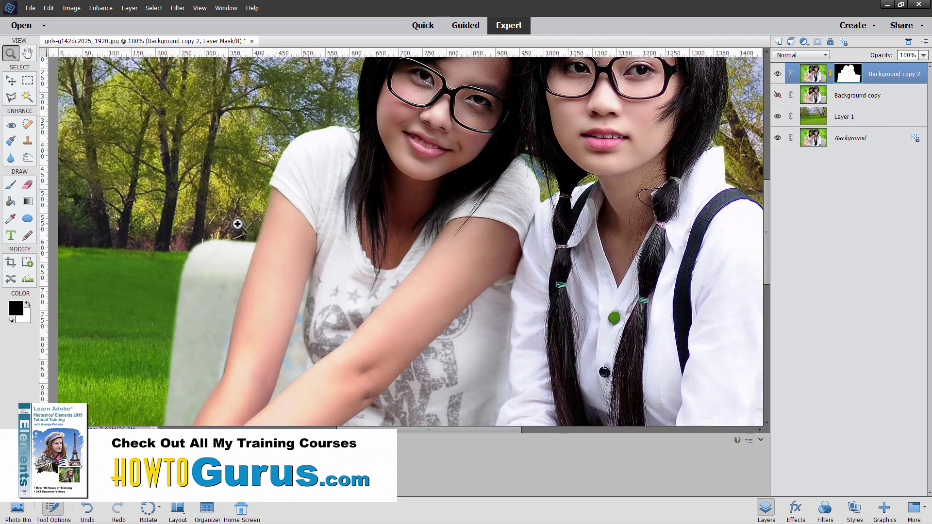
left_click(236, 224)
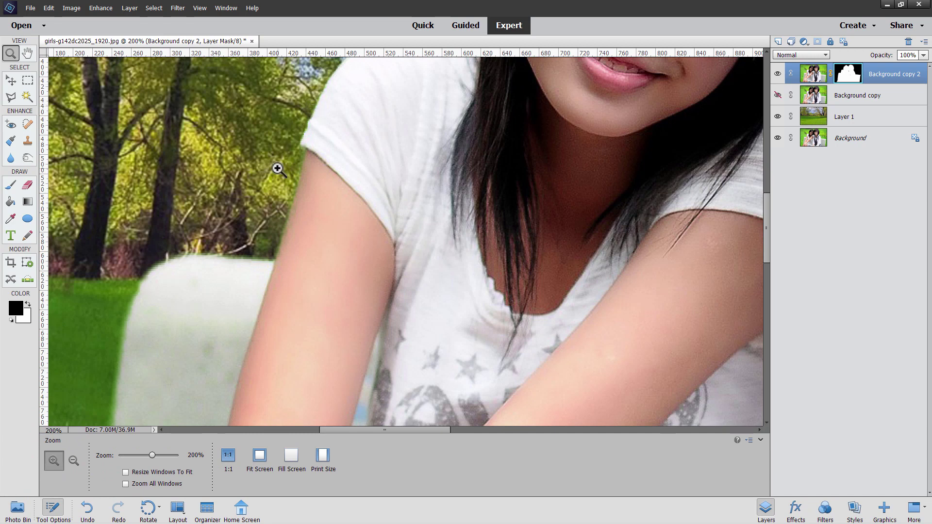
scroll(277, 169, "up", 5)
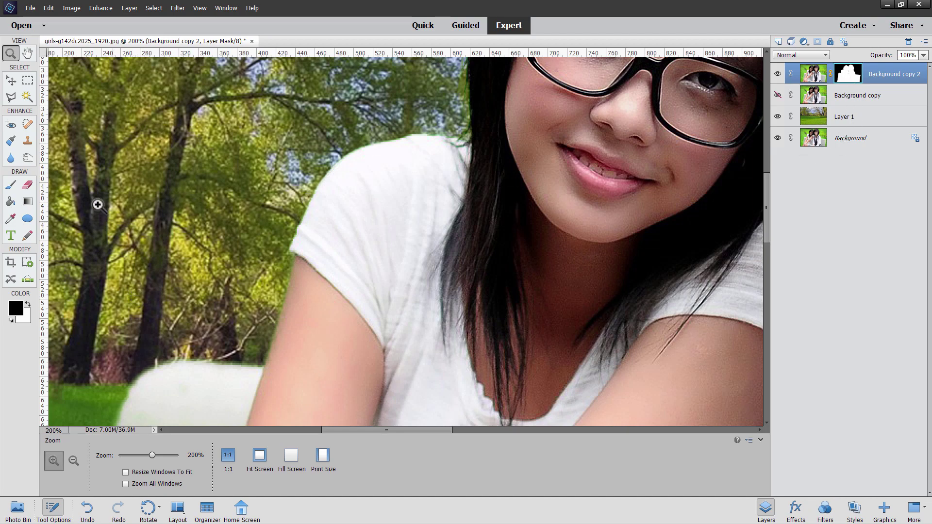
left_click(27, 158)
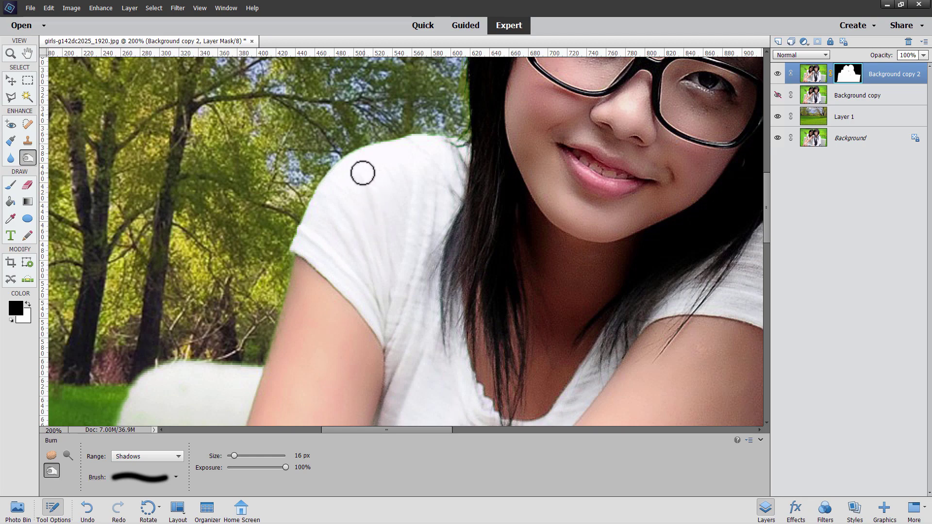
left_click(146, 455)
left_click(139, 473)
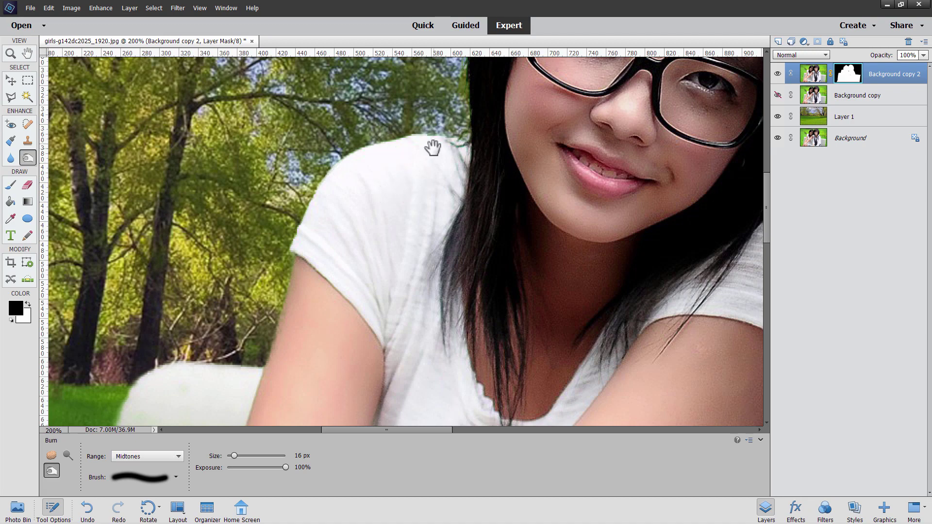
- Burn away the light halo along the top of the left girl's hair
mouse_move(433, 150)
left_mouse_down()
mouse_move(373, 379)
mouse_move(414, 293)
mouse_move(419, 340)
mouse_move(428, 208)
left_mouse_up()
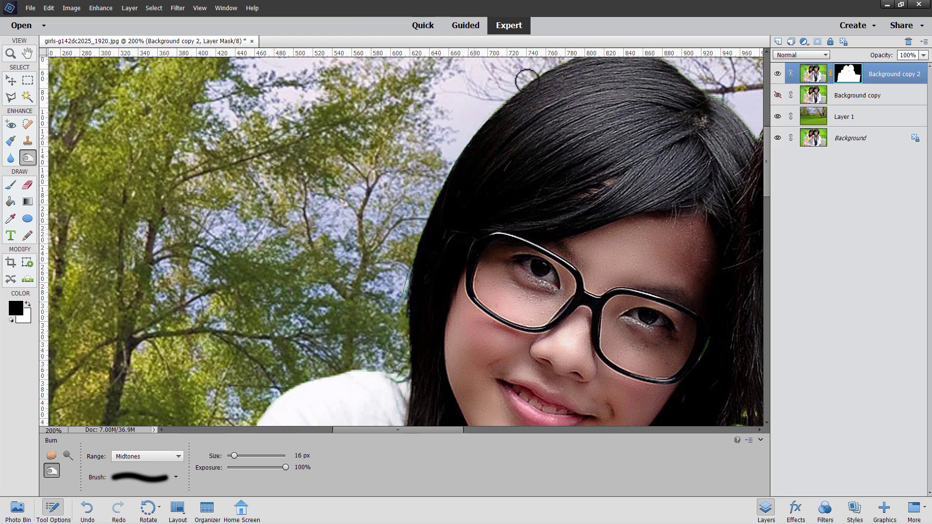
left_click_drag(509, 87, 386, 214)
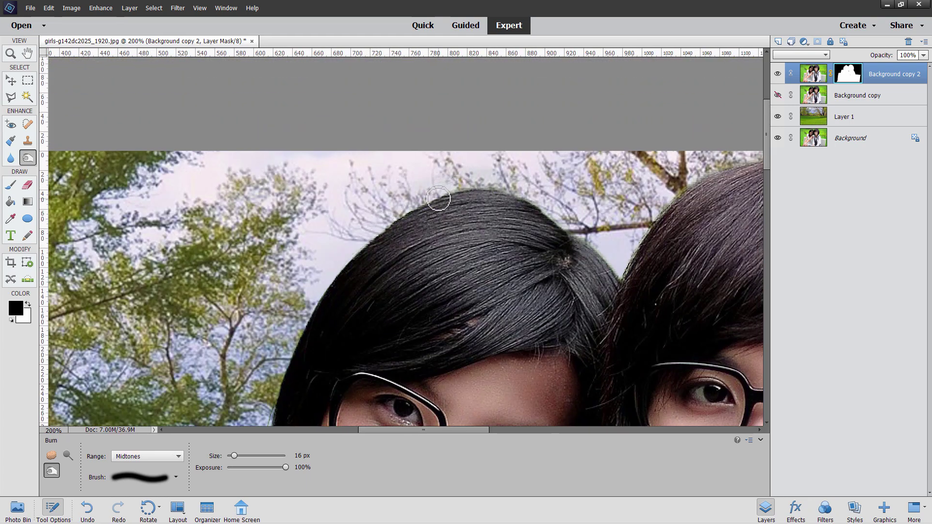
mouse_move(458, 185)
left_mouse_down()
mouse_move(566, 220)
mouse_move(622, 281)
left_mouse_up()
mouse_move(651, 226)
left_mouse_down()
mouse_move(622, 280)
mouse_move(677, 197)
mouse_move(714, 171)
left_mouse_up()
scroll(437, 255, "right", 5)
scroll(437, 255, "up", 3)
- Burn the right girl's hair edges against the sky, then fit the image on screen
left_click_drag(370, 251, 485, 216)
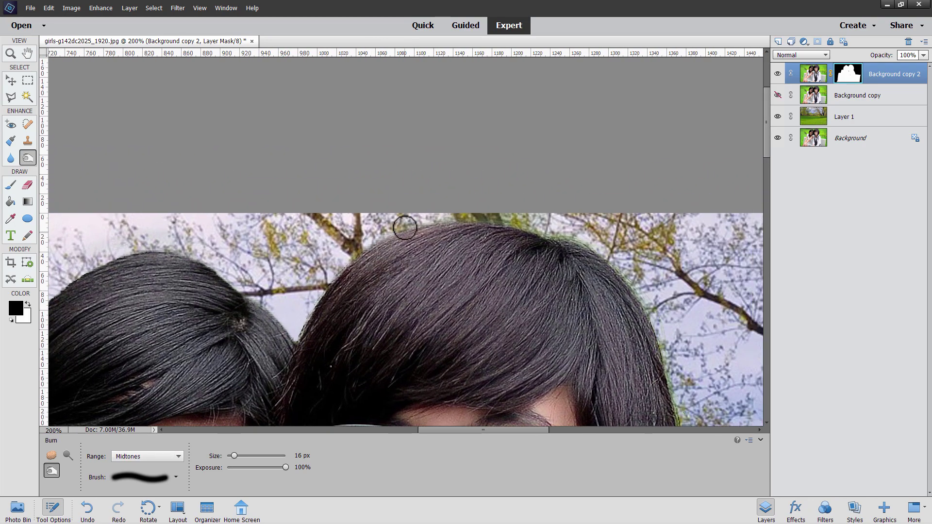
mouse_move(580, 245)
left_mouse_down()
mouse_move(649, 309)
mouse_move(503, 219)
mouse_move(504, 266)
left_mouse_up()
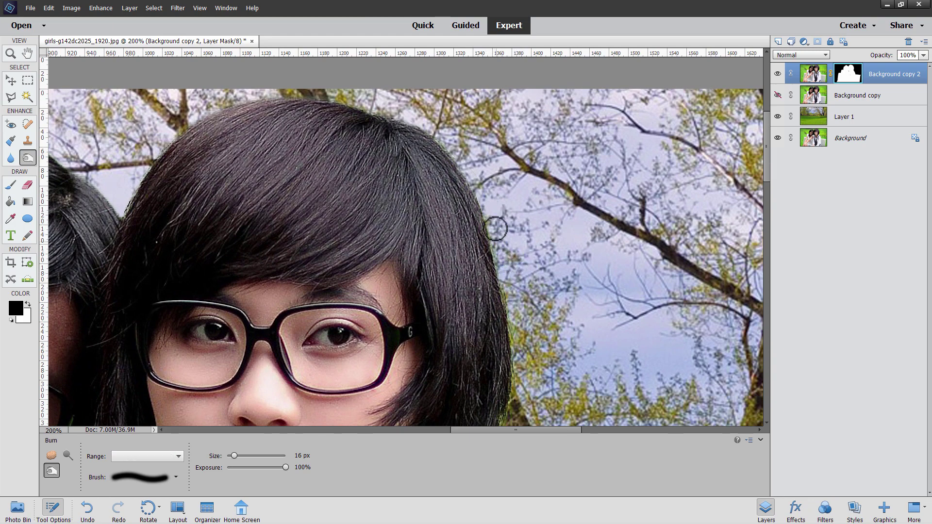
left_click_drag(496, 230, 578, 183)
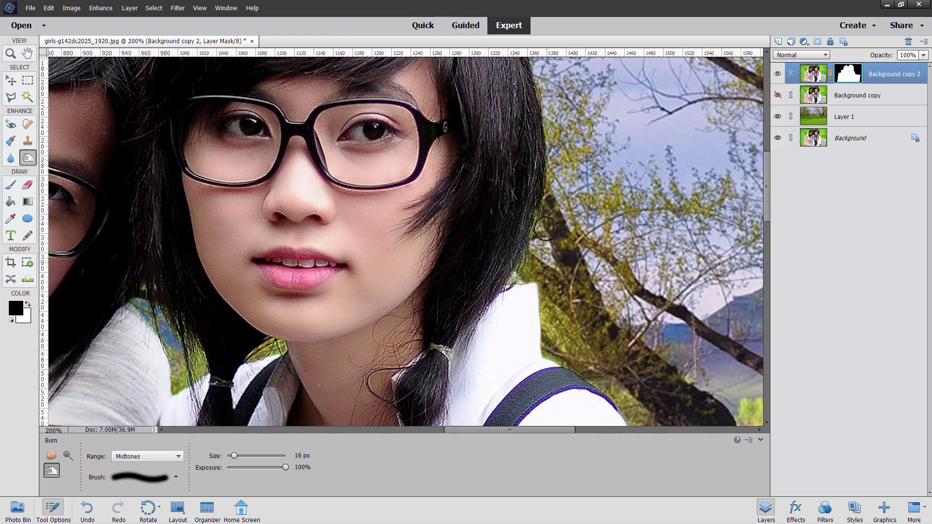
left_click_drag(551, 150, 512, 284)
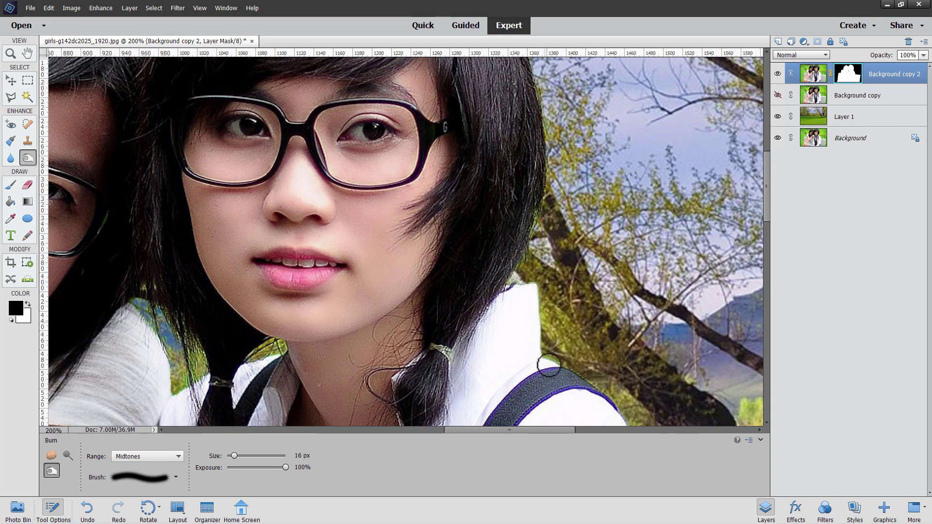
mouse_move(575, 371)
left_mouse_down()
mouse_move(508, 191)
mouse_move(480, 145)
left_mouse_up()
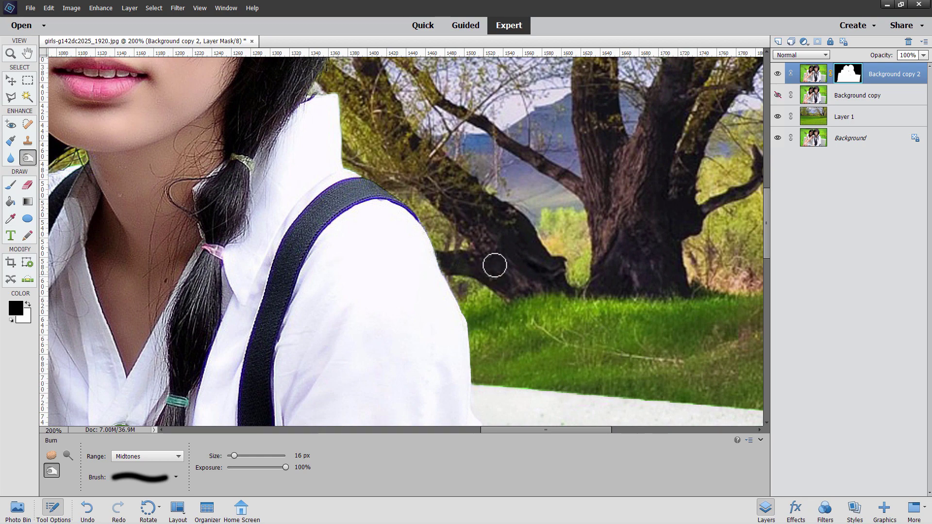
key("ctrl+0")
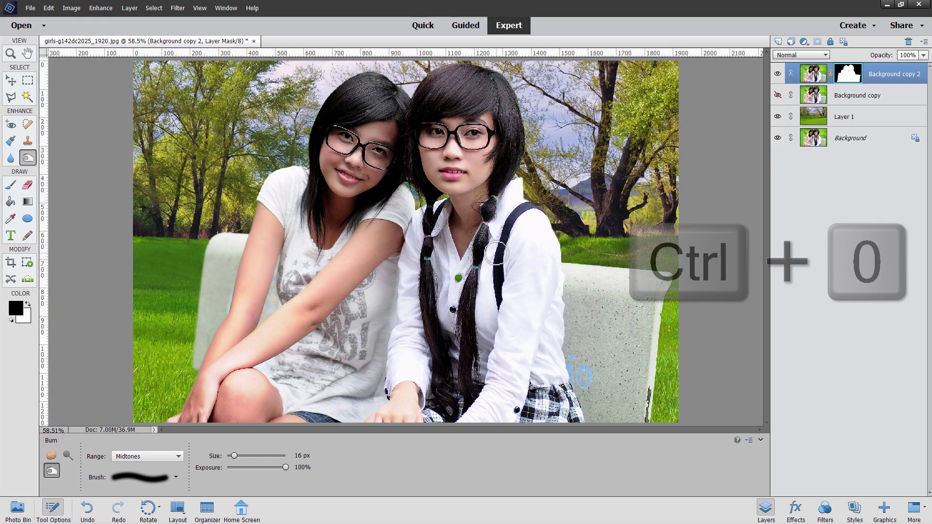
- Duplicate Layer 1, the meadow background, and make Layer 1 copy the active layer
left_click(12, 81)
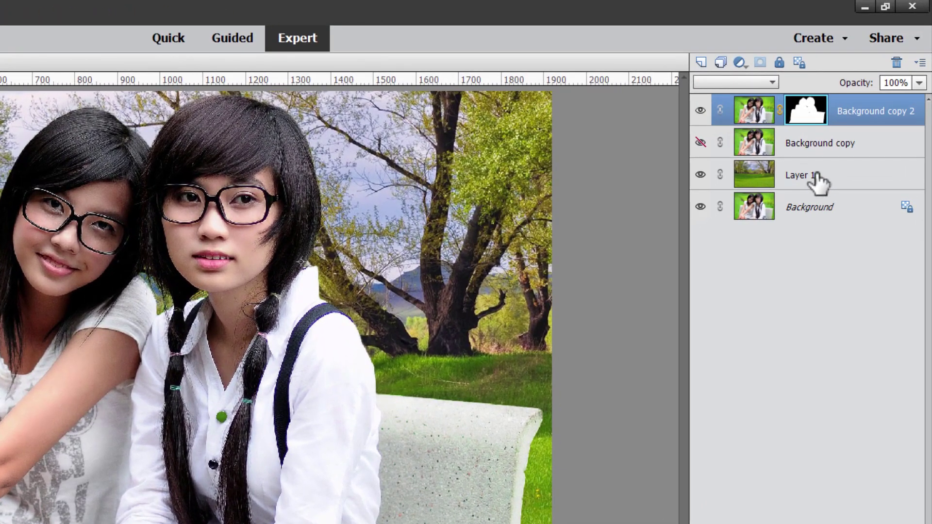
left_click(819, 181)
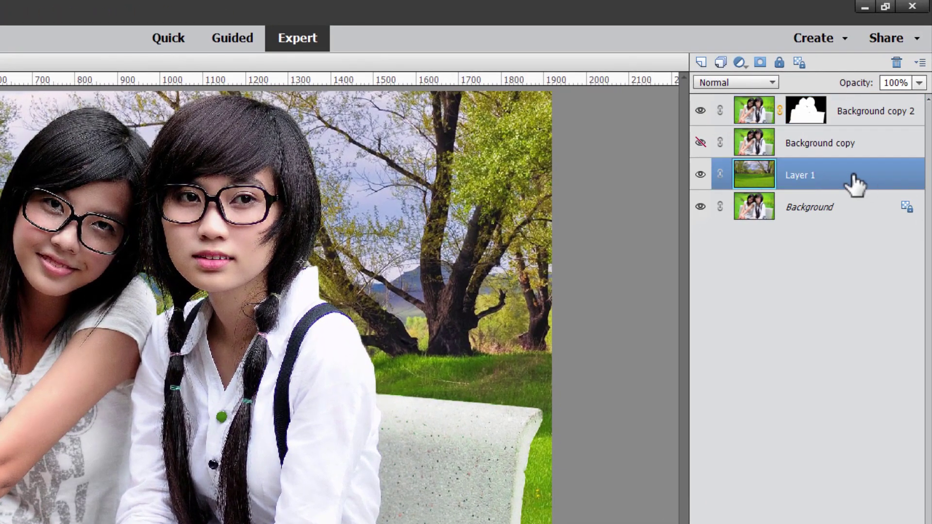
right_click(797, 179)
left_click(838, 226)
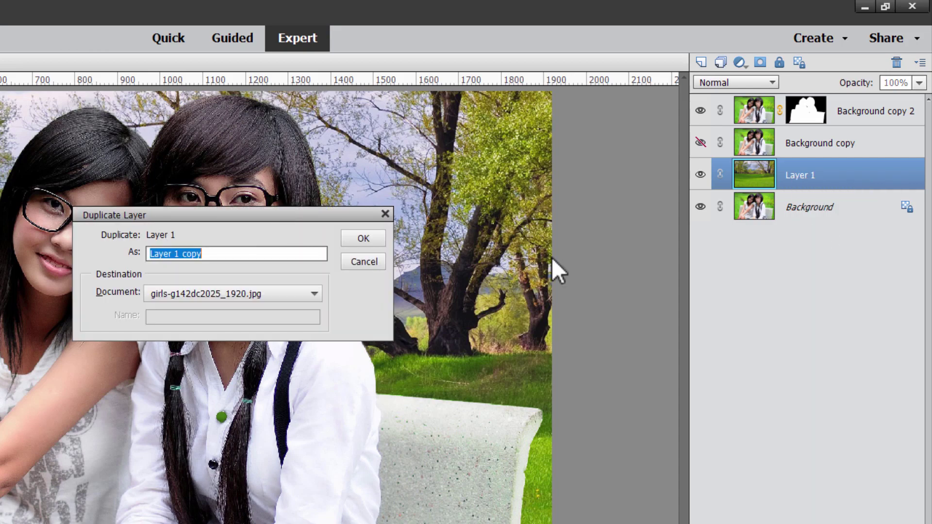
left_click(364, 240)
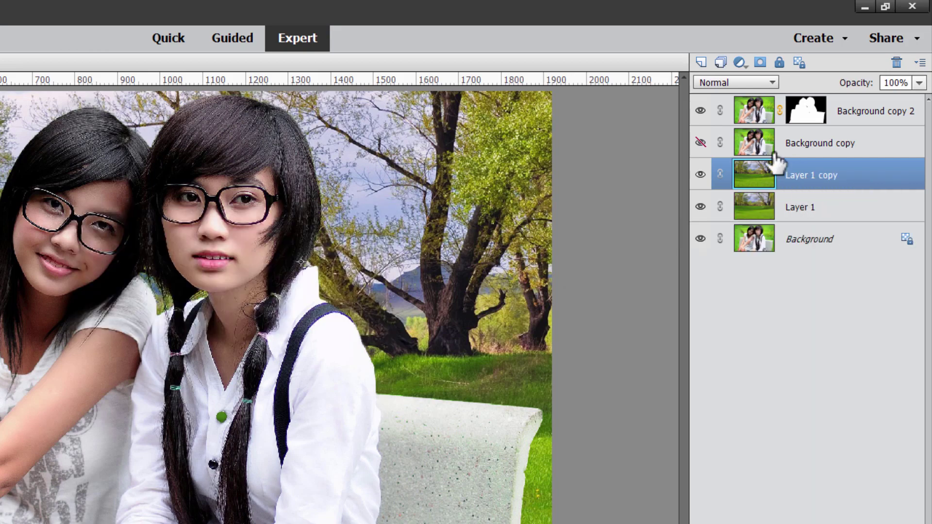
left_click(812, 208)
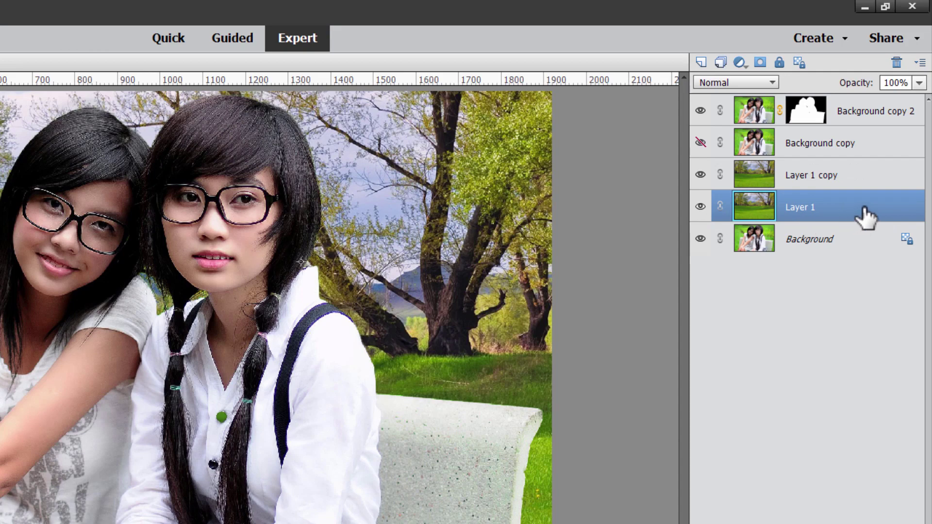
left_click(853, 177)
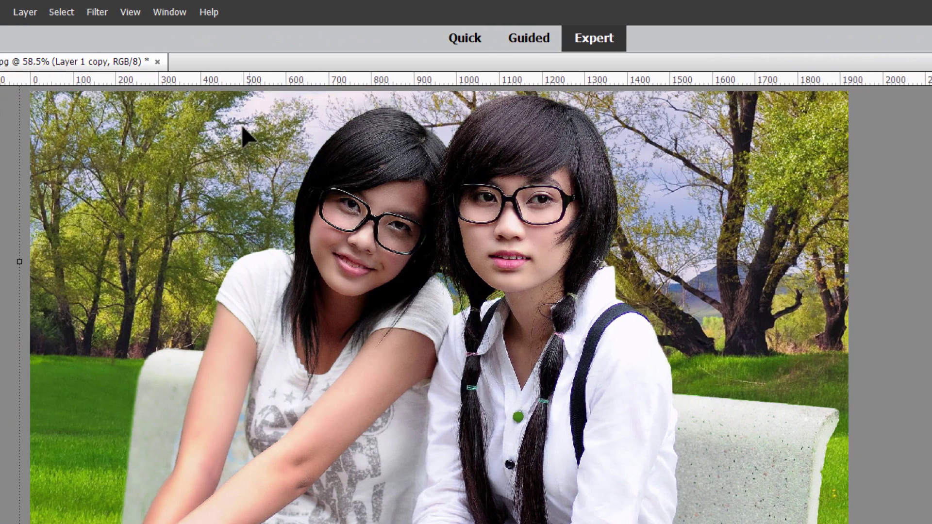
- Apply Gaussian Blur to Layer 1 copy with a radius of about 4.6 pixels
left_click(97, 12)
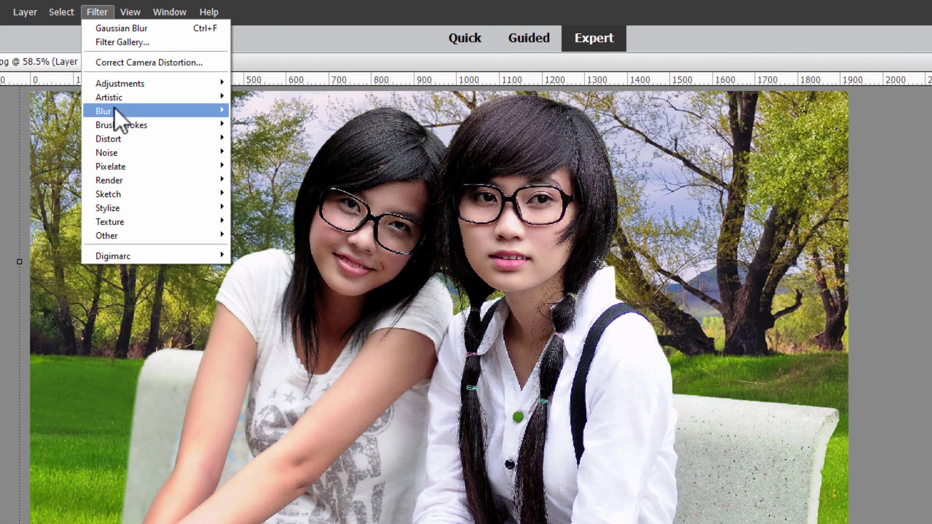
left_click(262, 147)
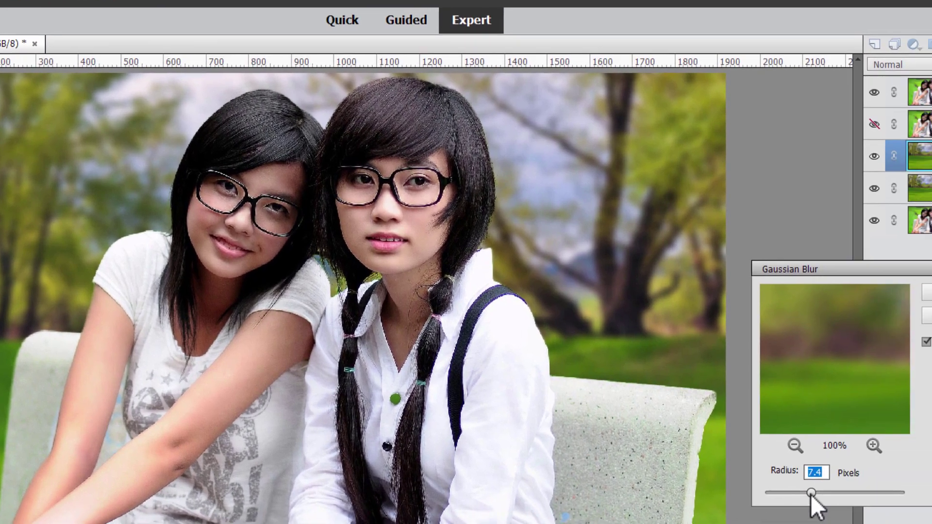
left_click_drag(810, 494, 813, 494)
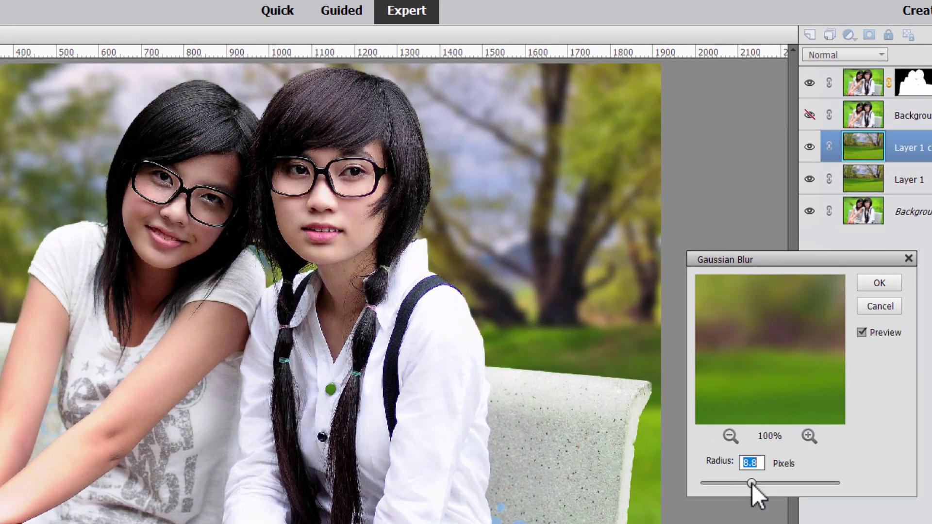
left_click_drag(752, 483, 753, 484)
mouse_move(729, 485)
left_mouse_down()
mouse_move(745, 482)
mouse_move(709, 484)
mouse_move(723, 483)
left_mouse_up()
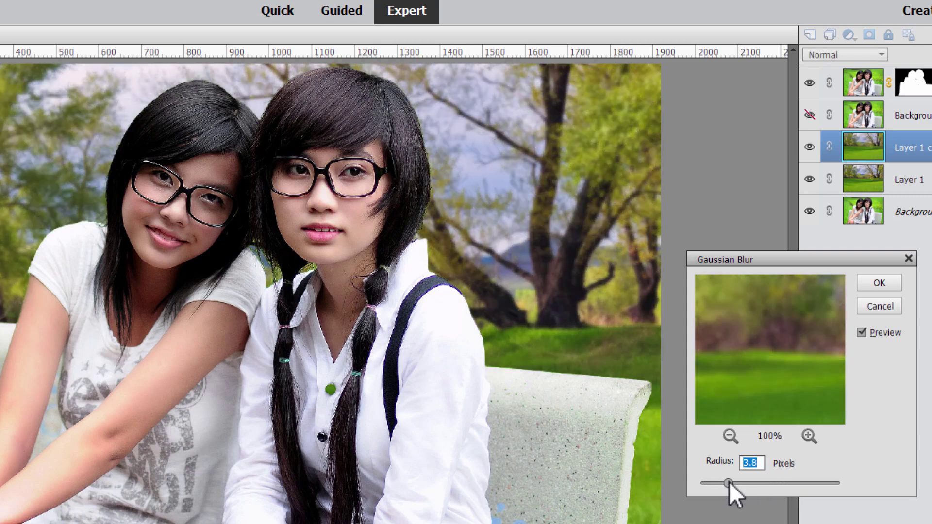
left_click_drag(732, 483, 734, 482)
left_click(880, 283)
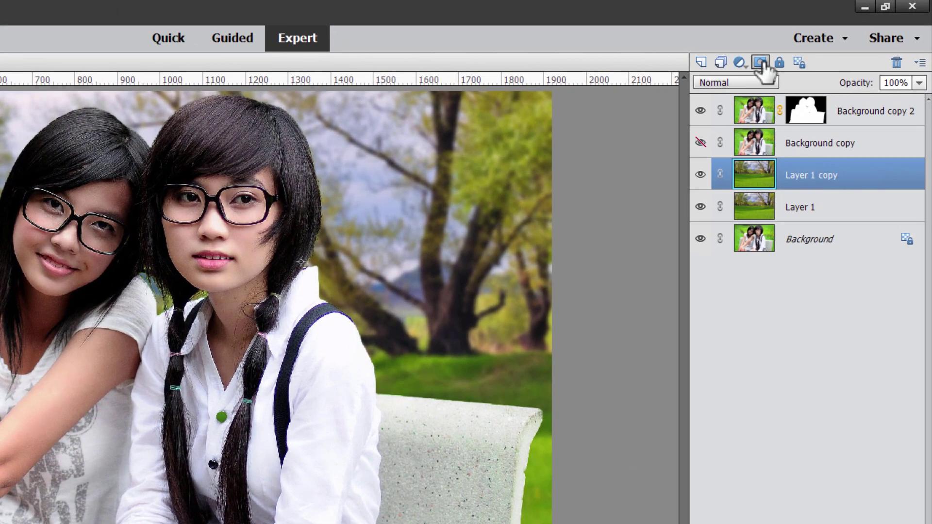
- Add a layer mask and drag a vertical Foreground to Background gradient across it
left_click(760, 63)
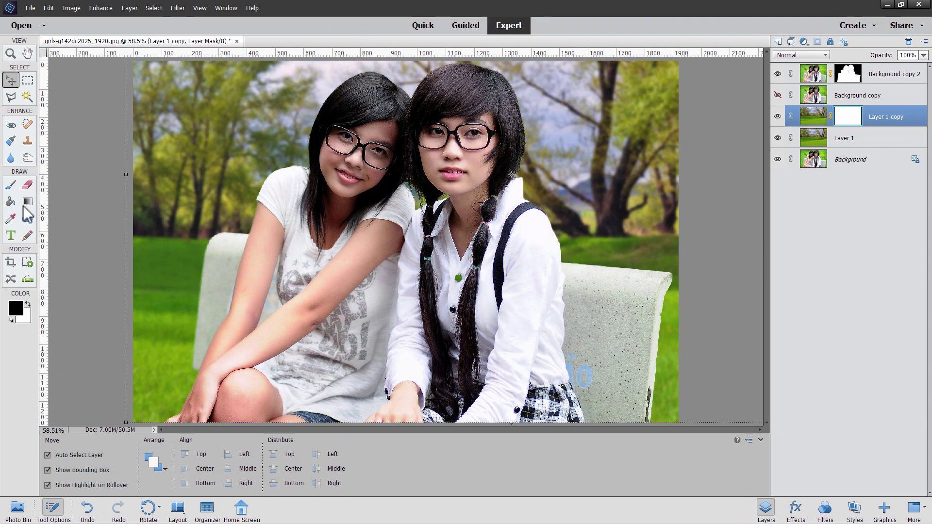
left_click(26, 202)
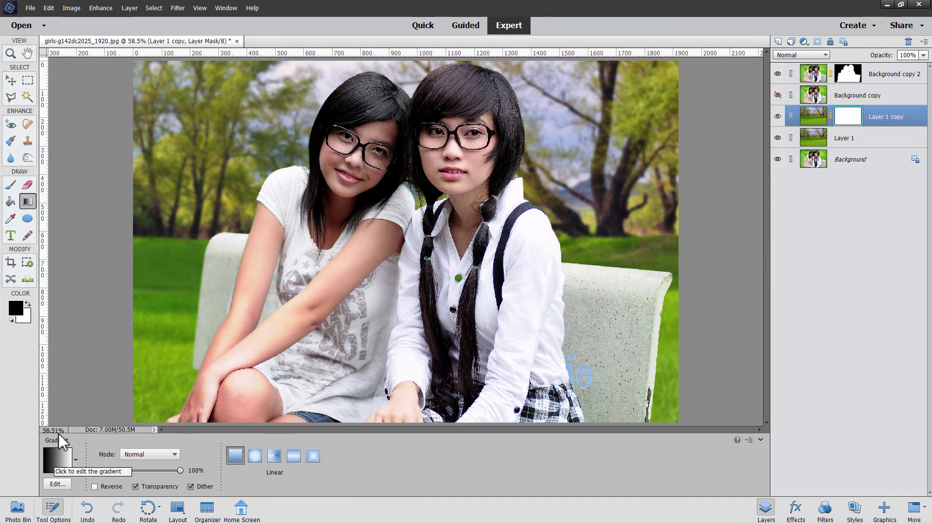
left_click(65, 465)
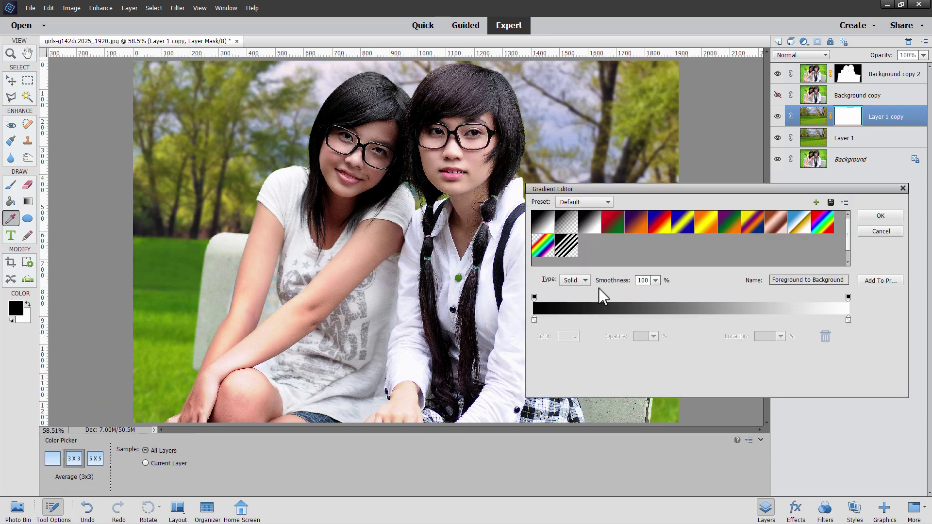
left_click_drag(619, 192, 531, 203)
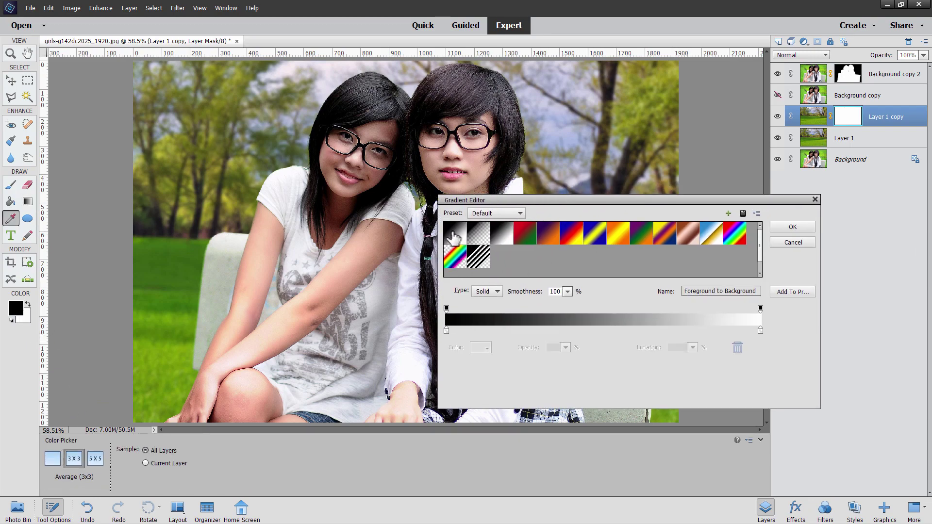
left_click(793, 226)
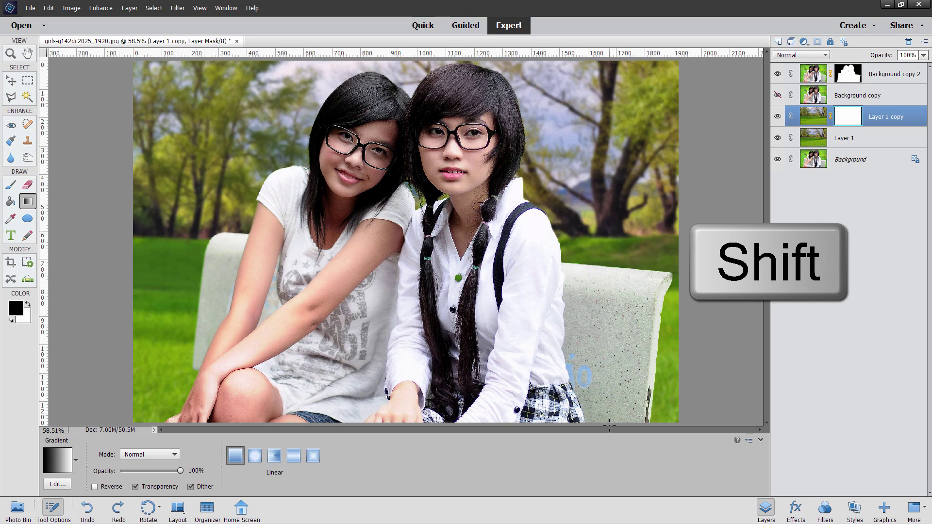
left_click_drag(604, 384, 589, 251)
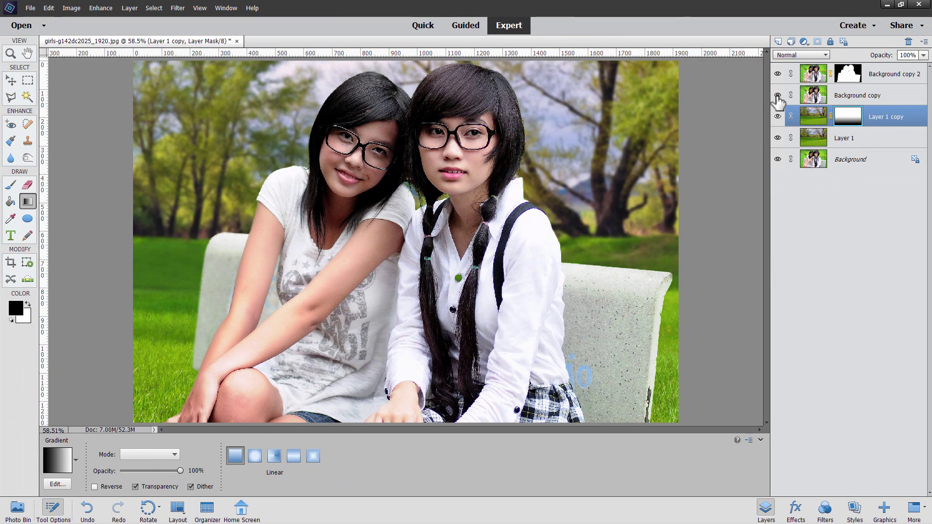
left_click(778, 96)
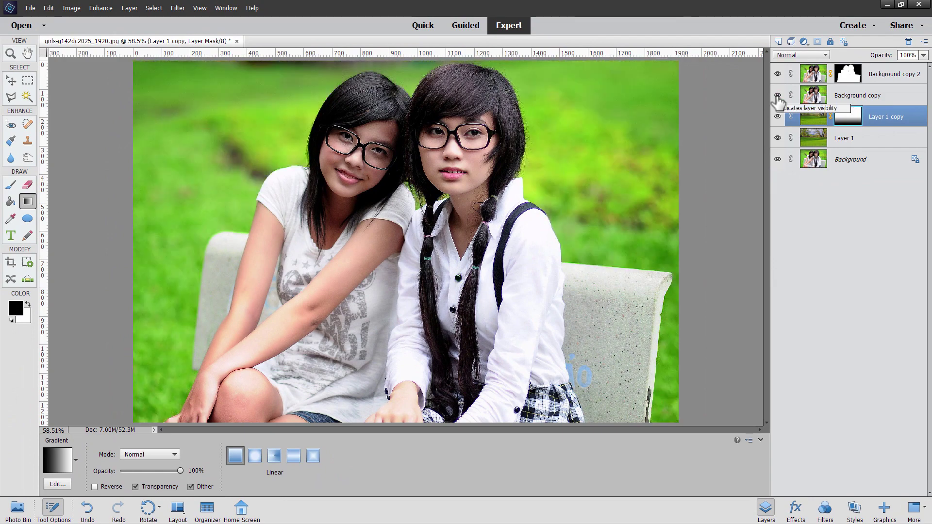
left_click(777, 95)
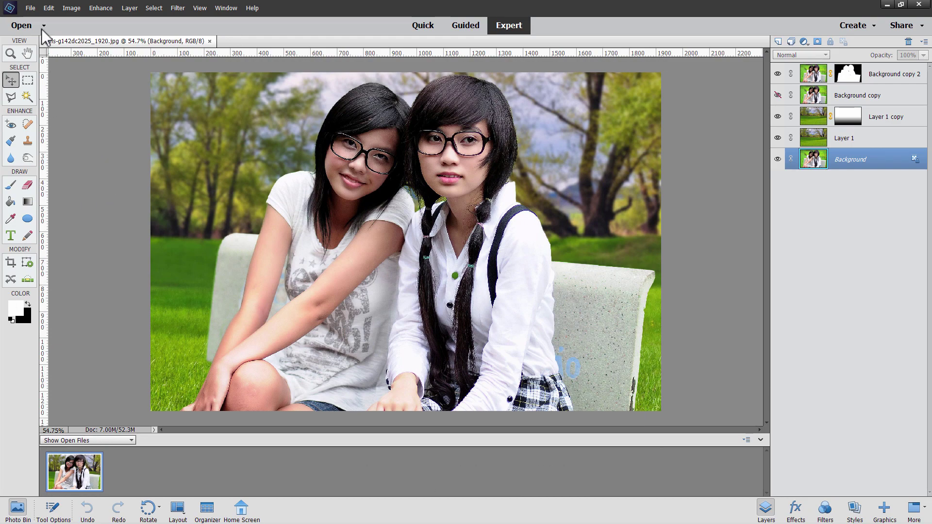
- Save the composite in PSD format under the name 'change background'
left_click(31, 9)
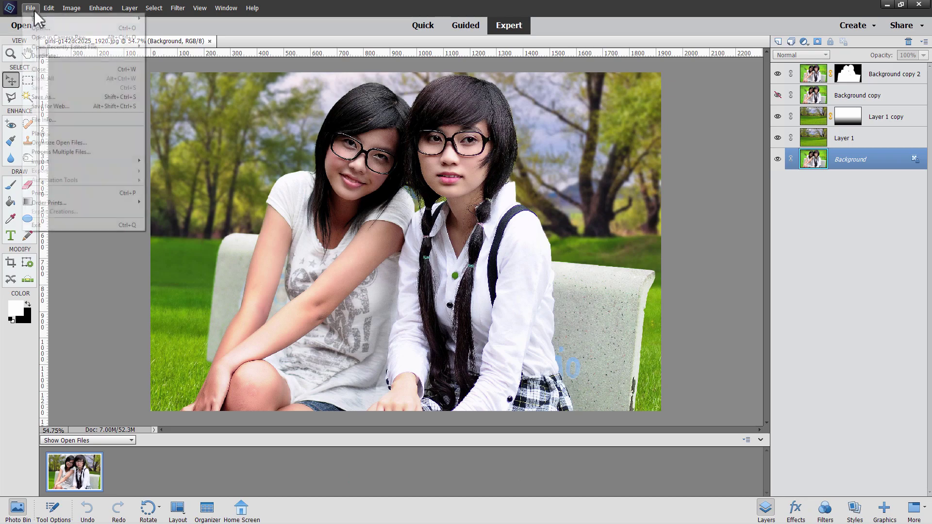
left_click(43, 96)
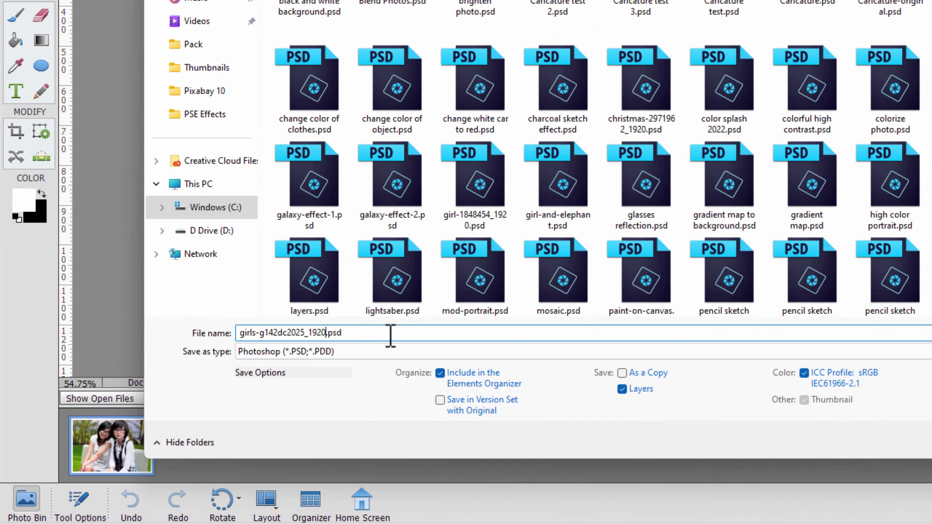
key("BackSpace")
key("BackSpace")
key("shift+Home")
type("change background")
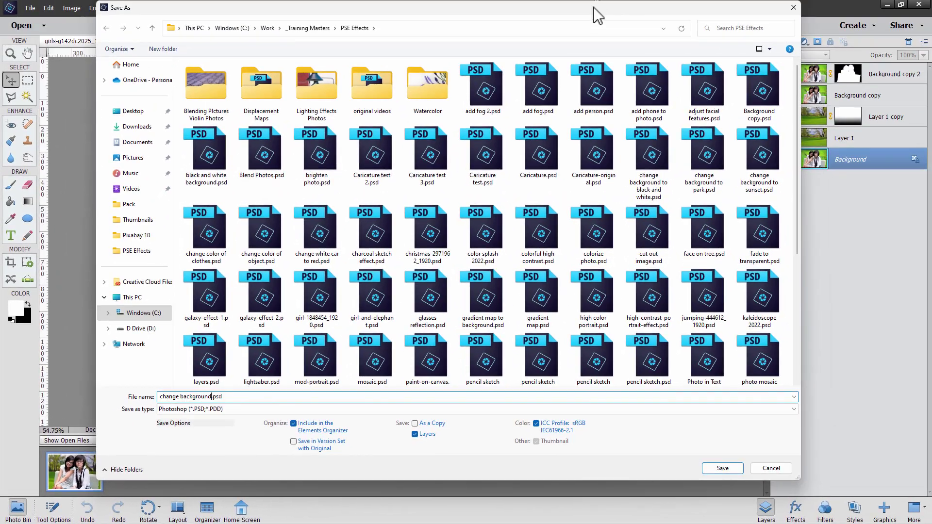
left_click_drag(590, 13, 528, 12)
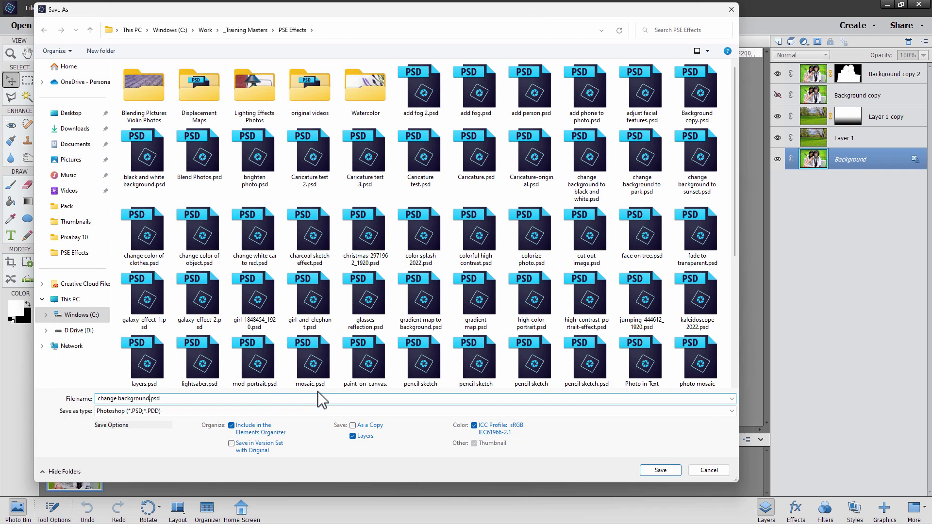
left_click(660, 469)
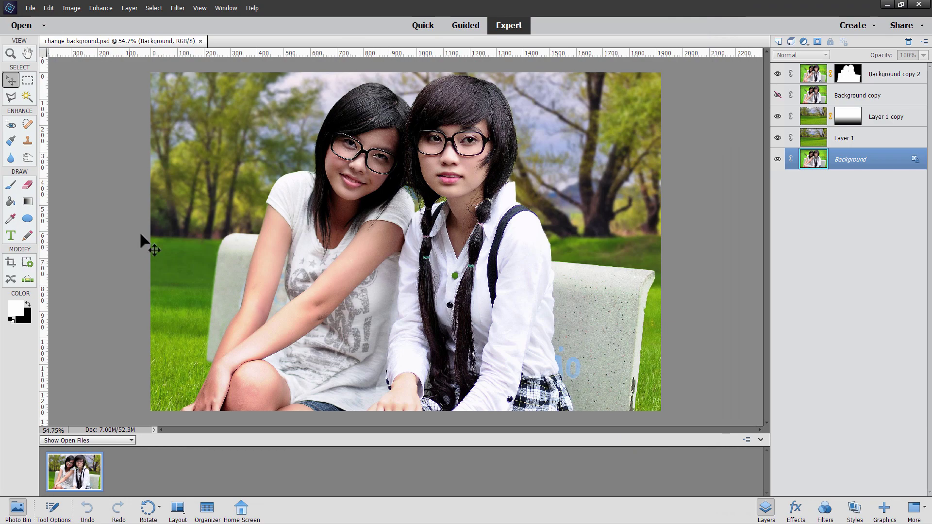
- Save a copy in PNG format, accepting the default PNG options
left_click(31, 8)
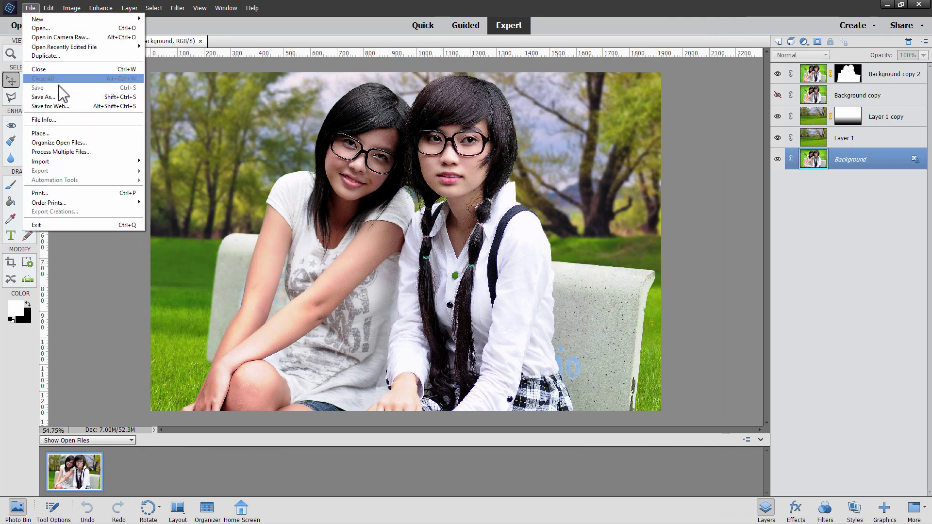
left_click(43, 97)
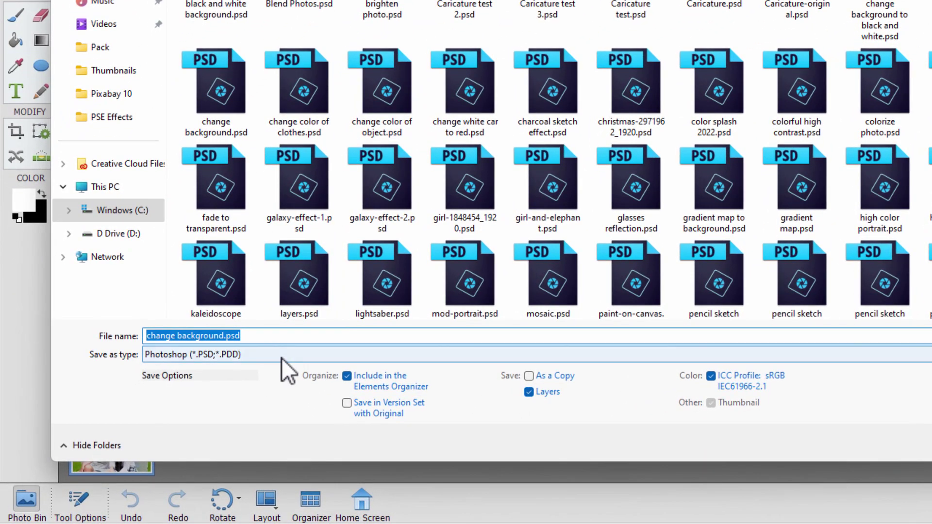
left_click(282, 358)
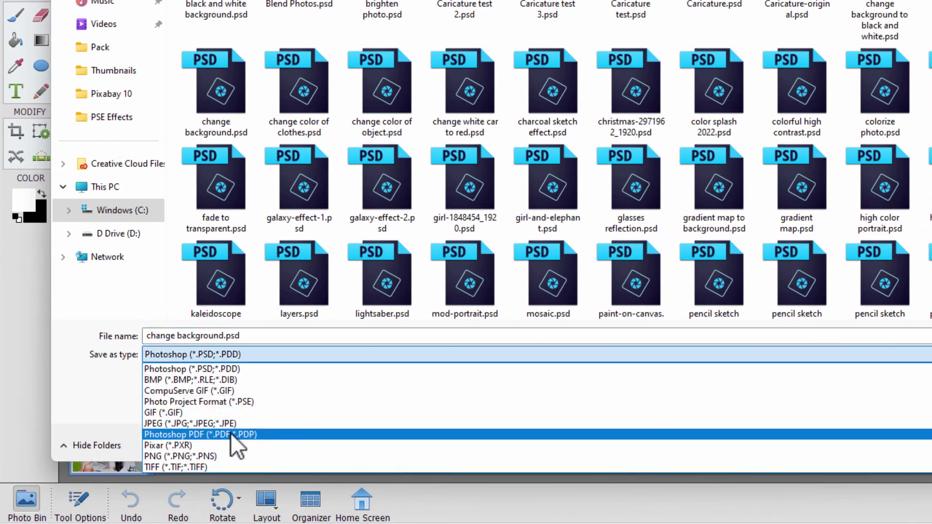
left_click(232, 456)
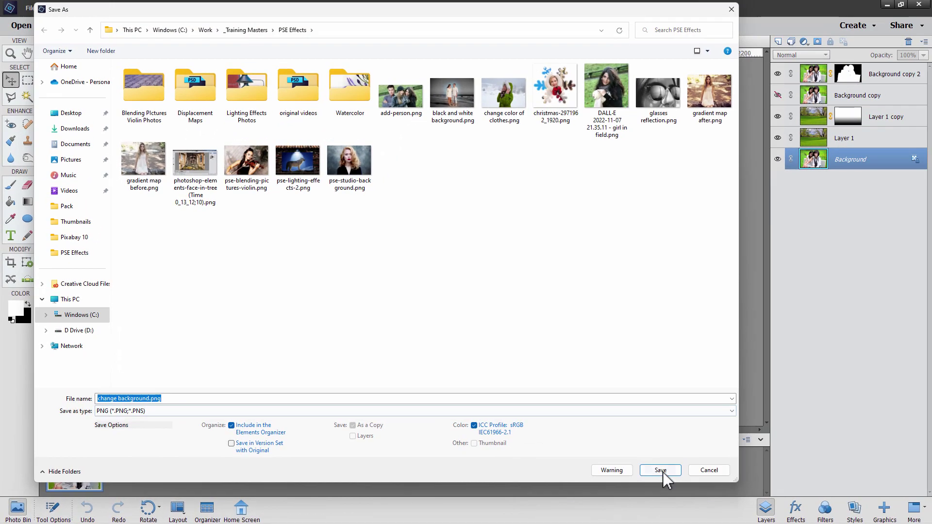
left_click(662, 472)
left_click(497, 162)
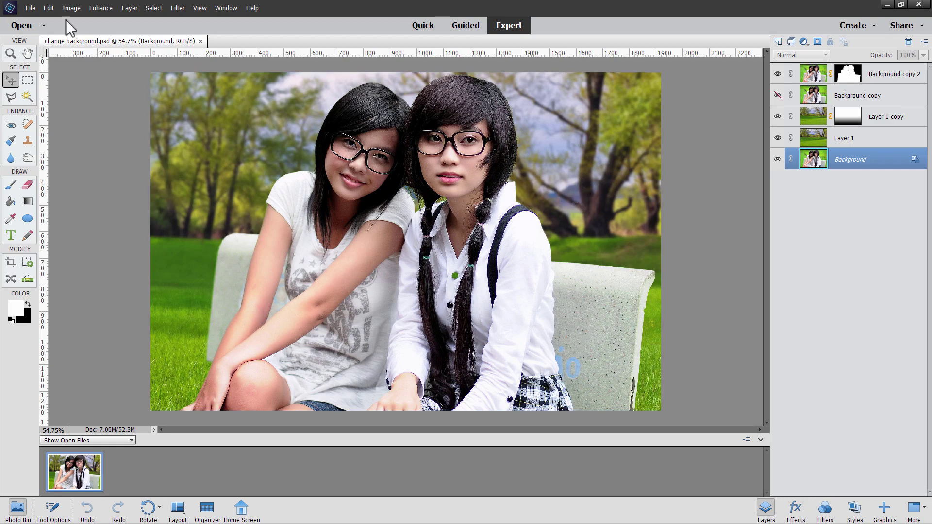
left_click(31, 8)
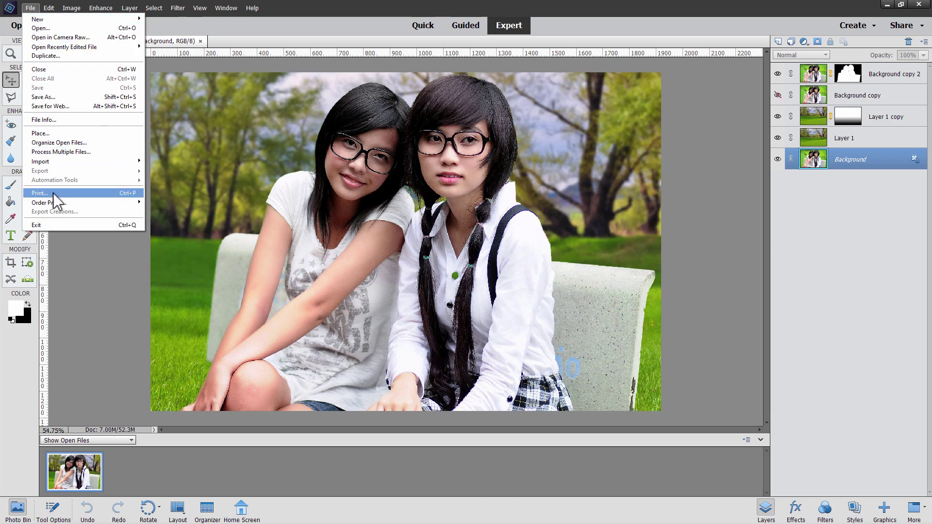